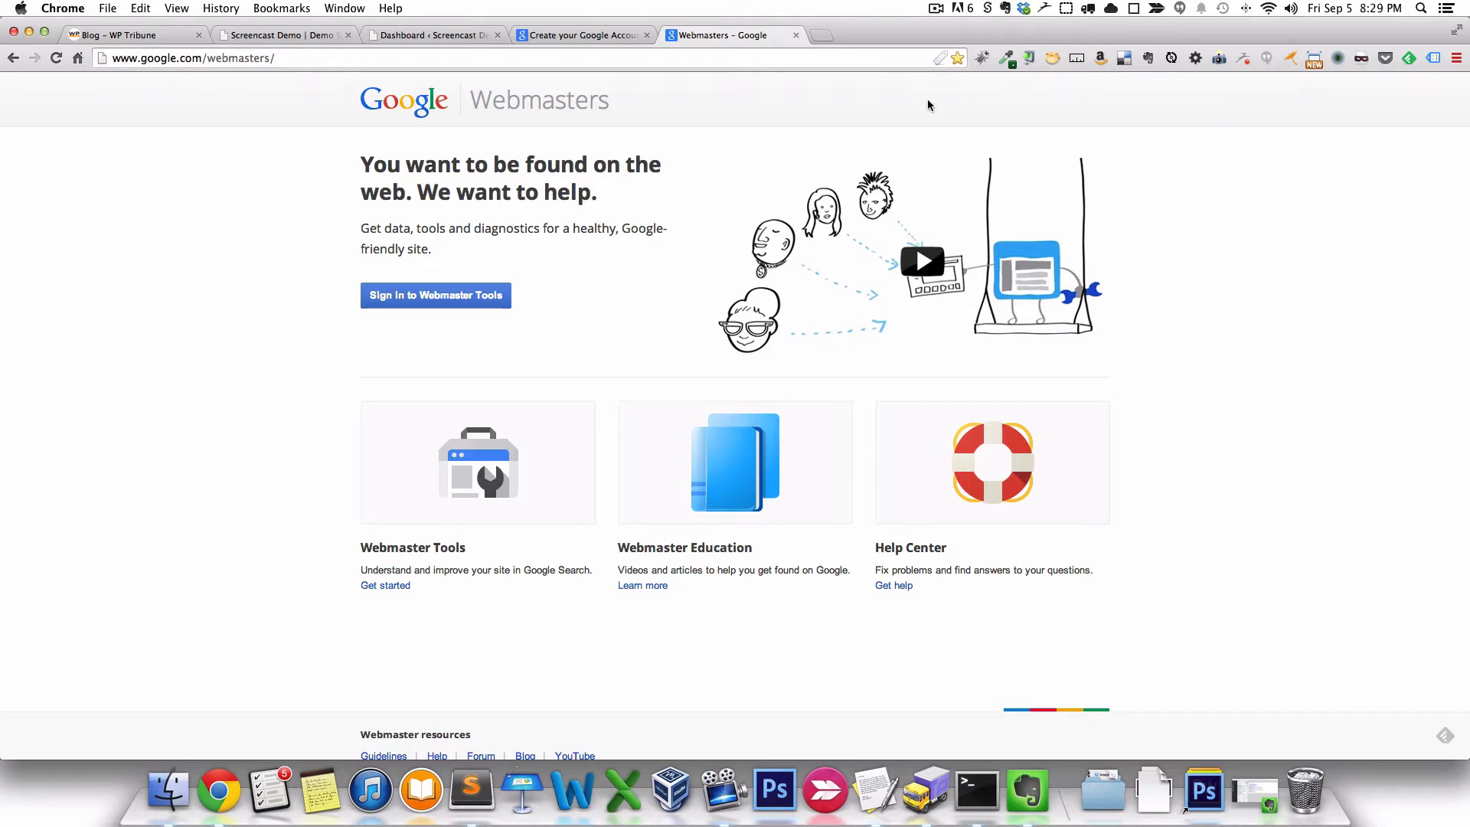
# - Fill in the Google Account sign-up form with a new username and password
pyautogui.click(562, 37)
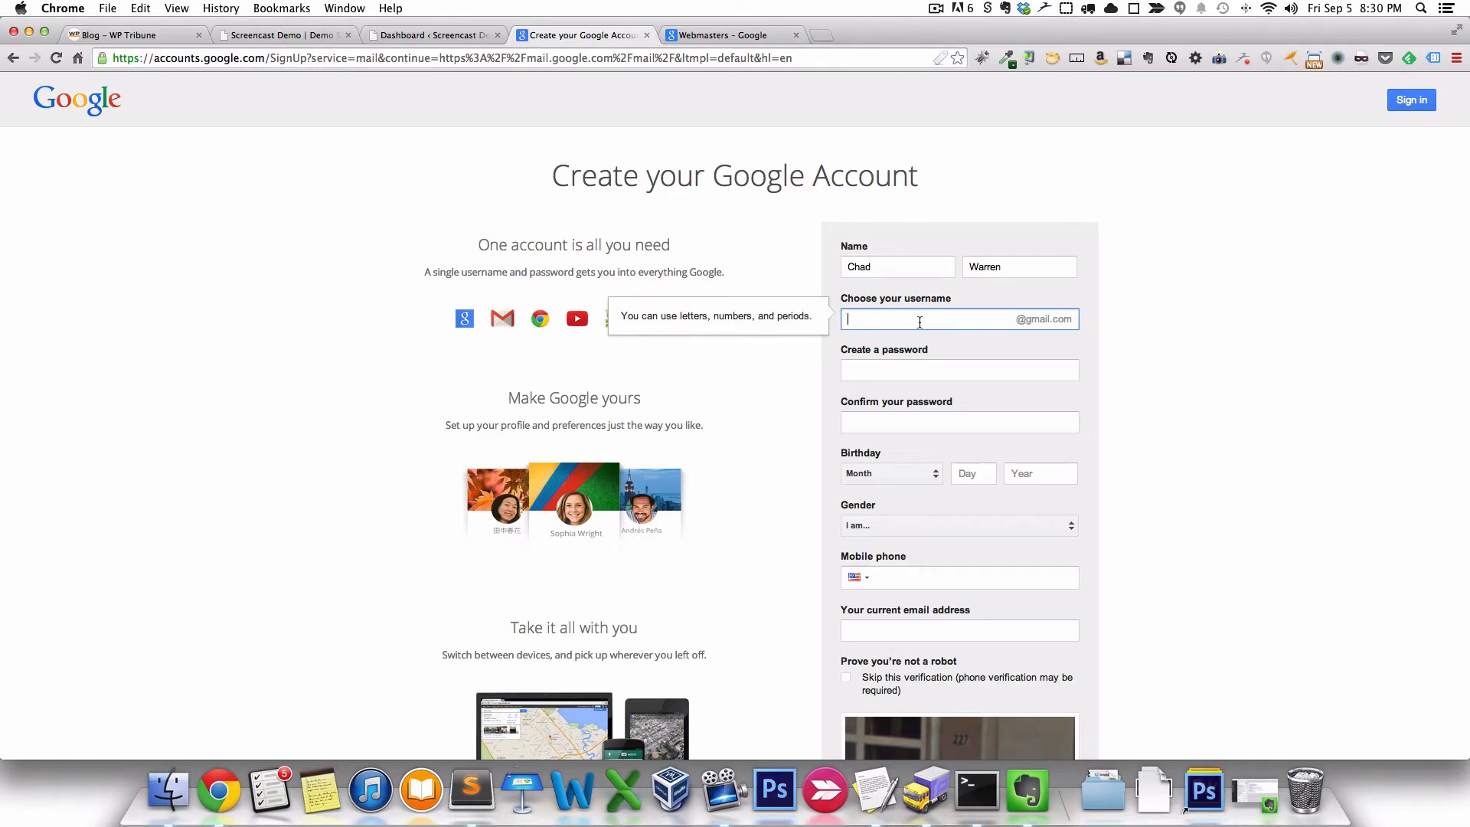
pyautogui.press('Tab')
pyautogui.write('•')
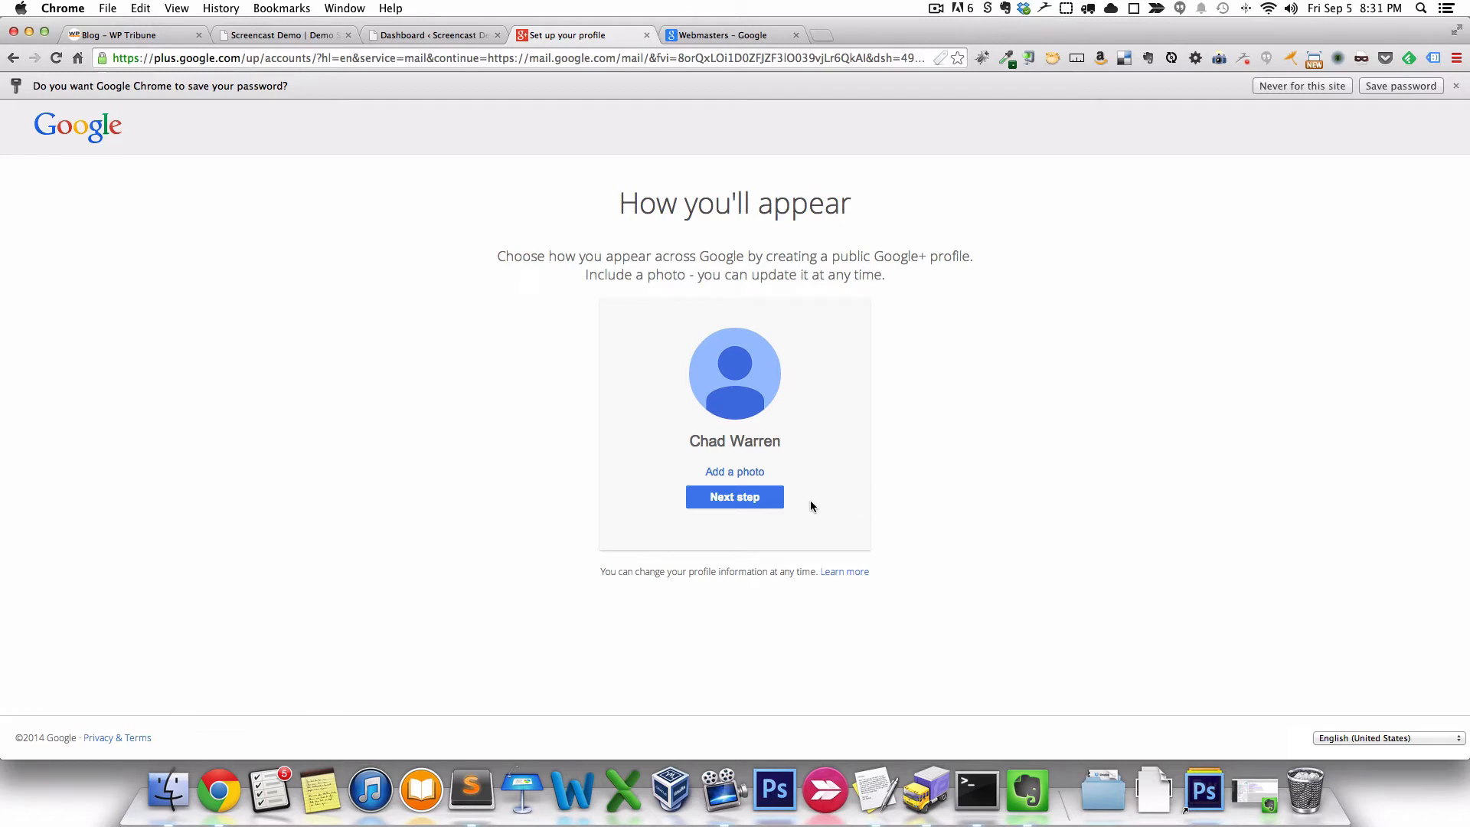
# - Accept the profile step, continue to the new Gmail inbox and dismiss the welcome overlay
pyautogui.click(729, 500)
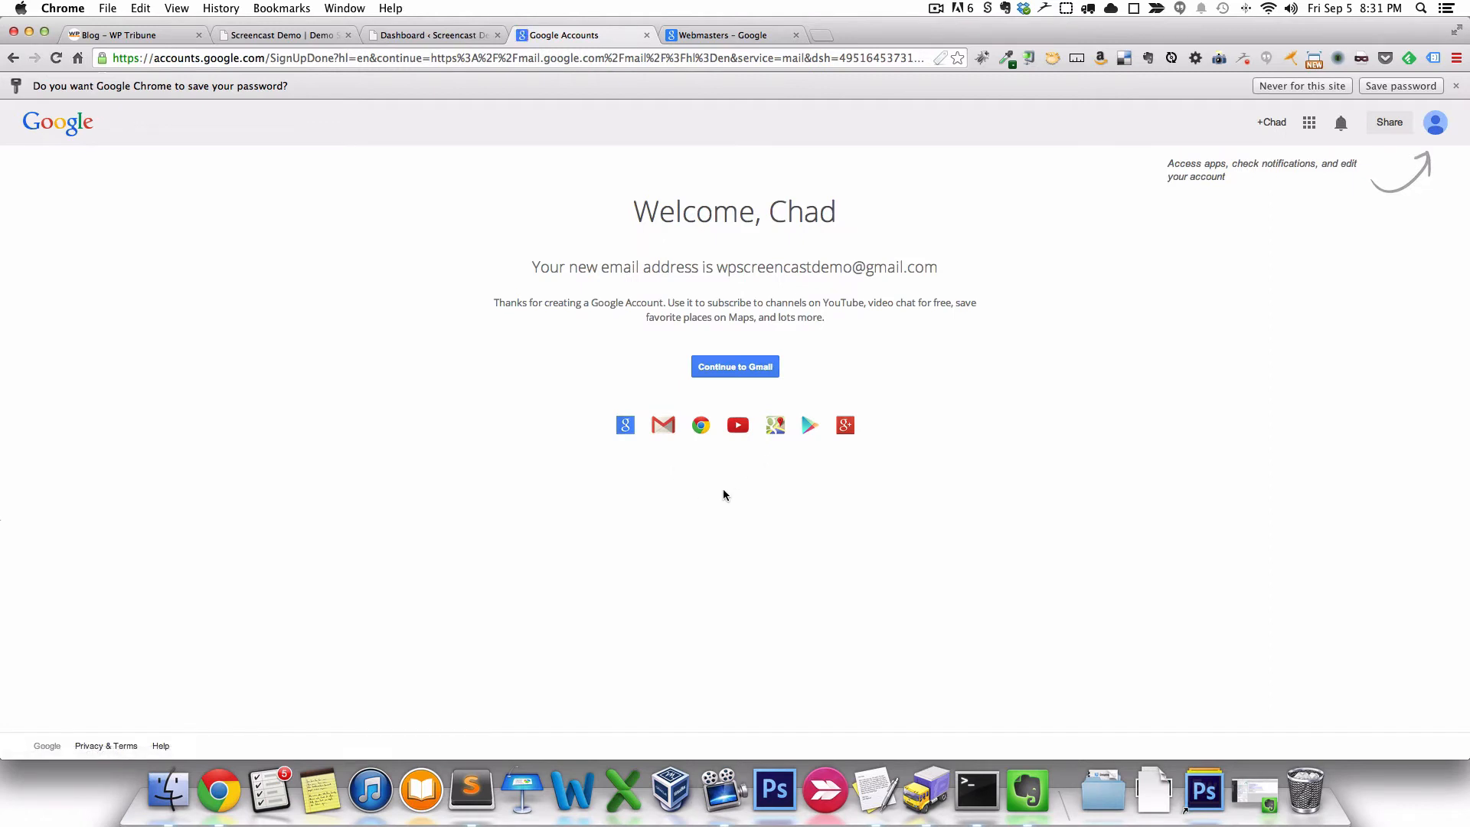
pyautogui.click(738, 368)
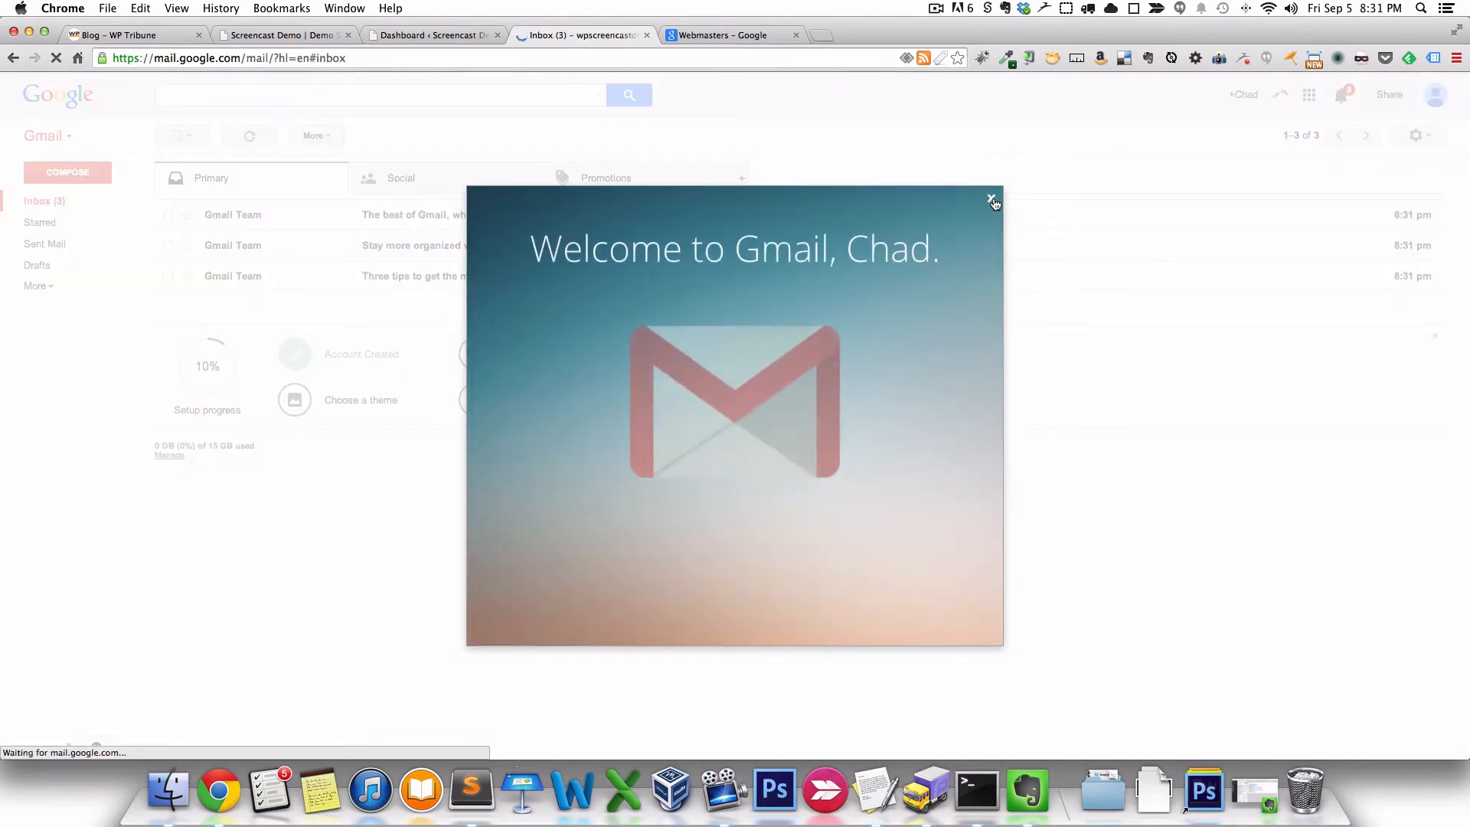
pyautogui.click(992, 200)
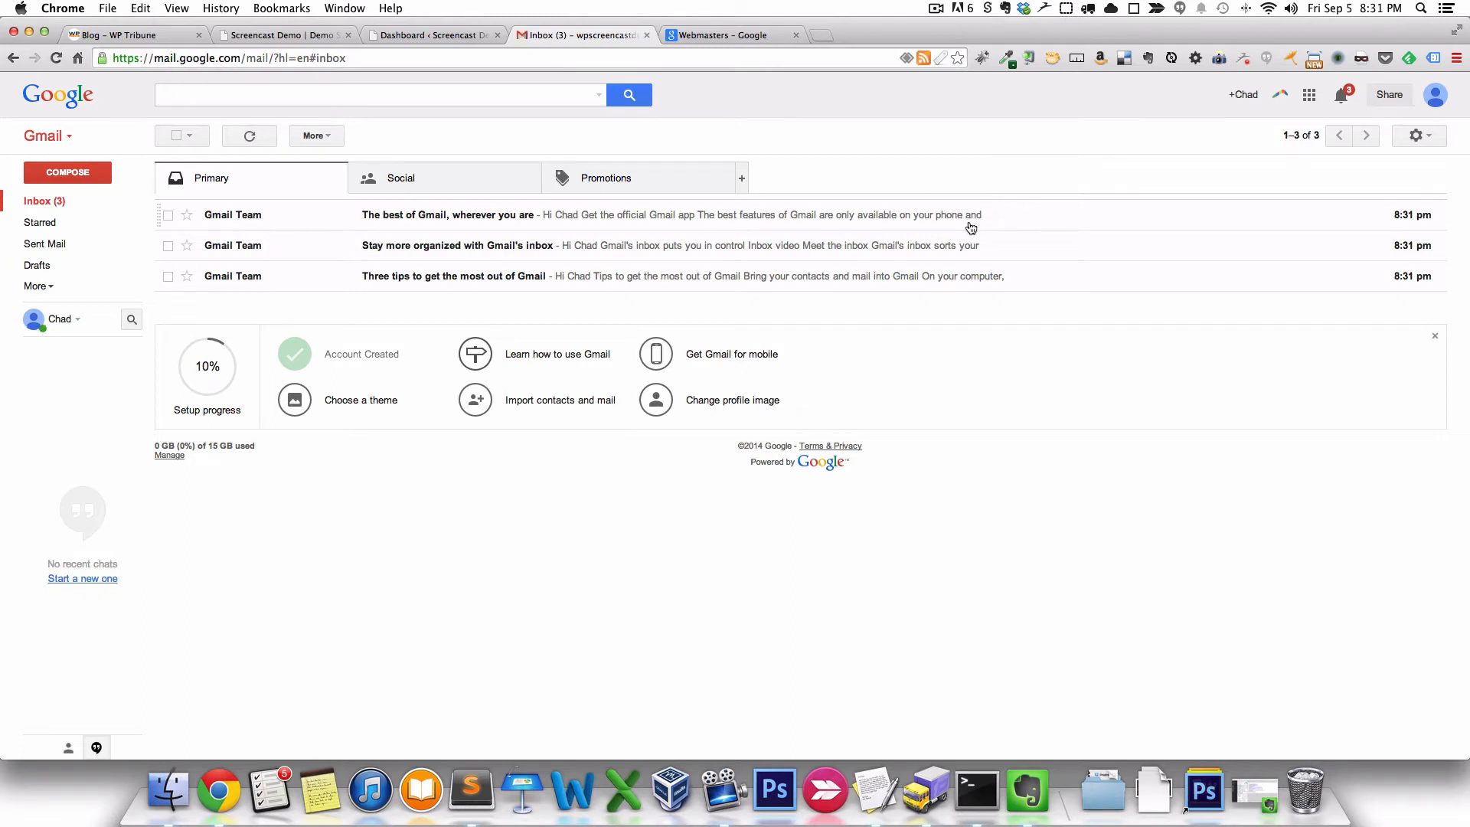
# - Sign in to Webmaster Tools from the Webmasters page with the new account's password
pyautogui.click(717, 35)
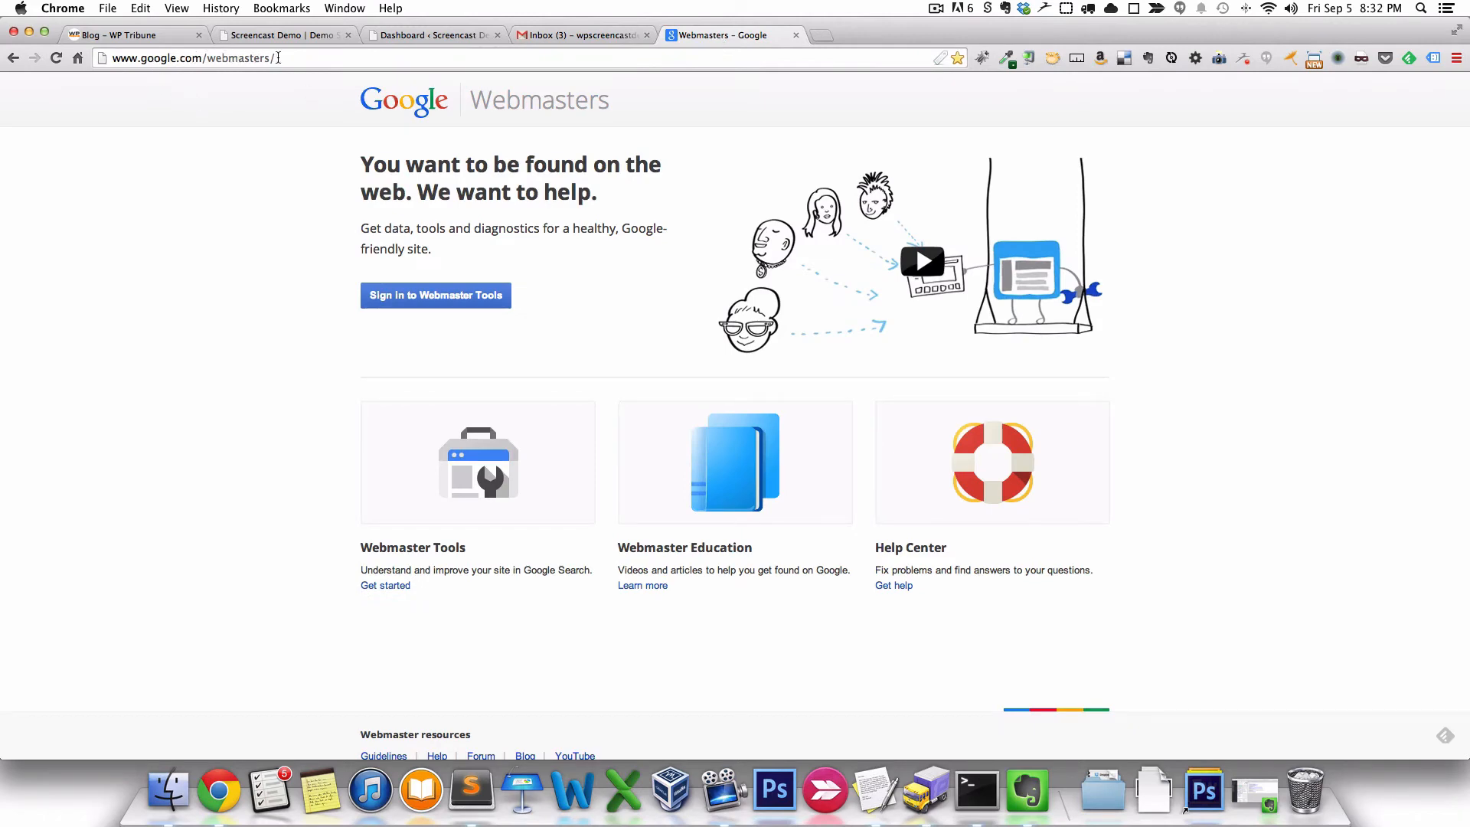
pyautogui.click(438, 302)
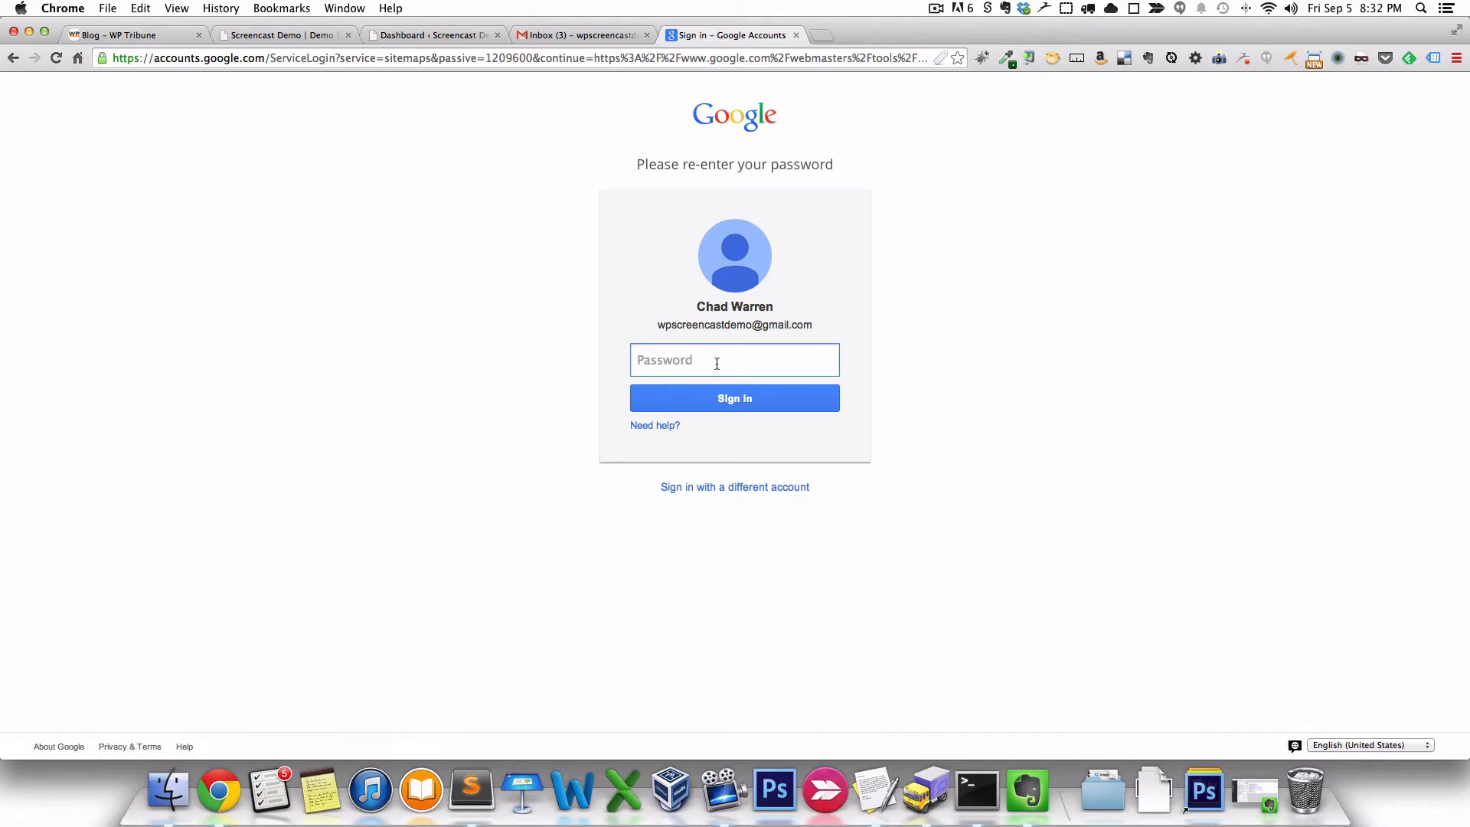
pyautogui.write('•••••••••')
pyautogui.press('Return')
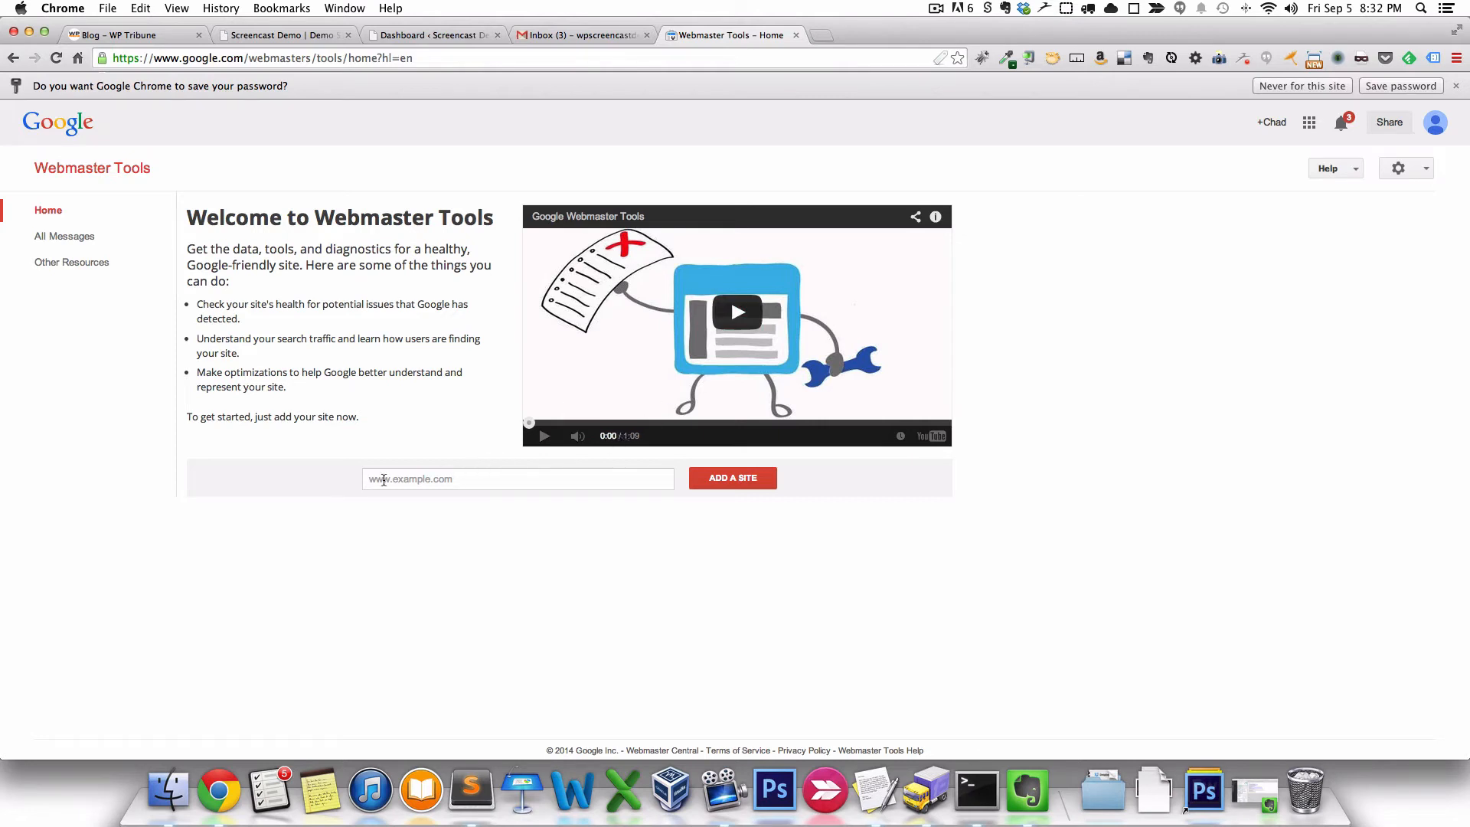
pyautogui.click(384, 480)
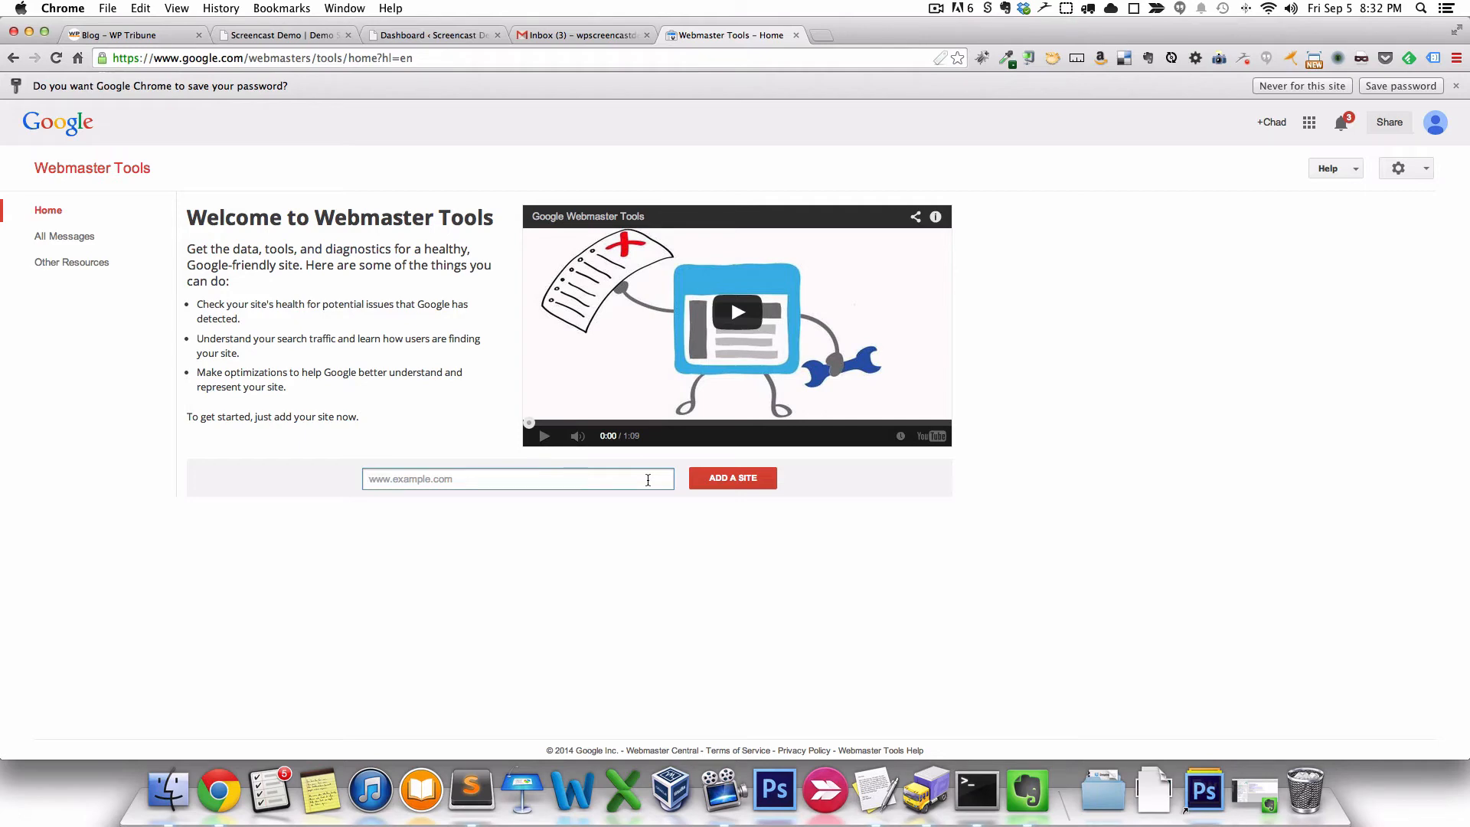
pyautogui.write('www.screencastdemo.com')
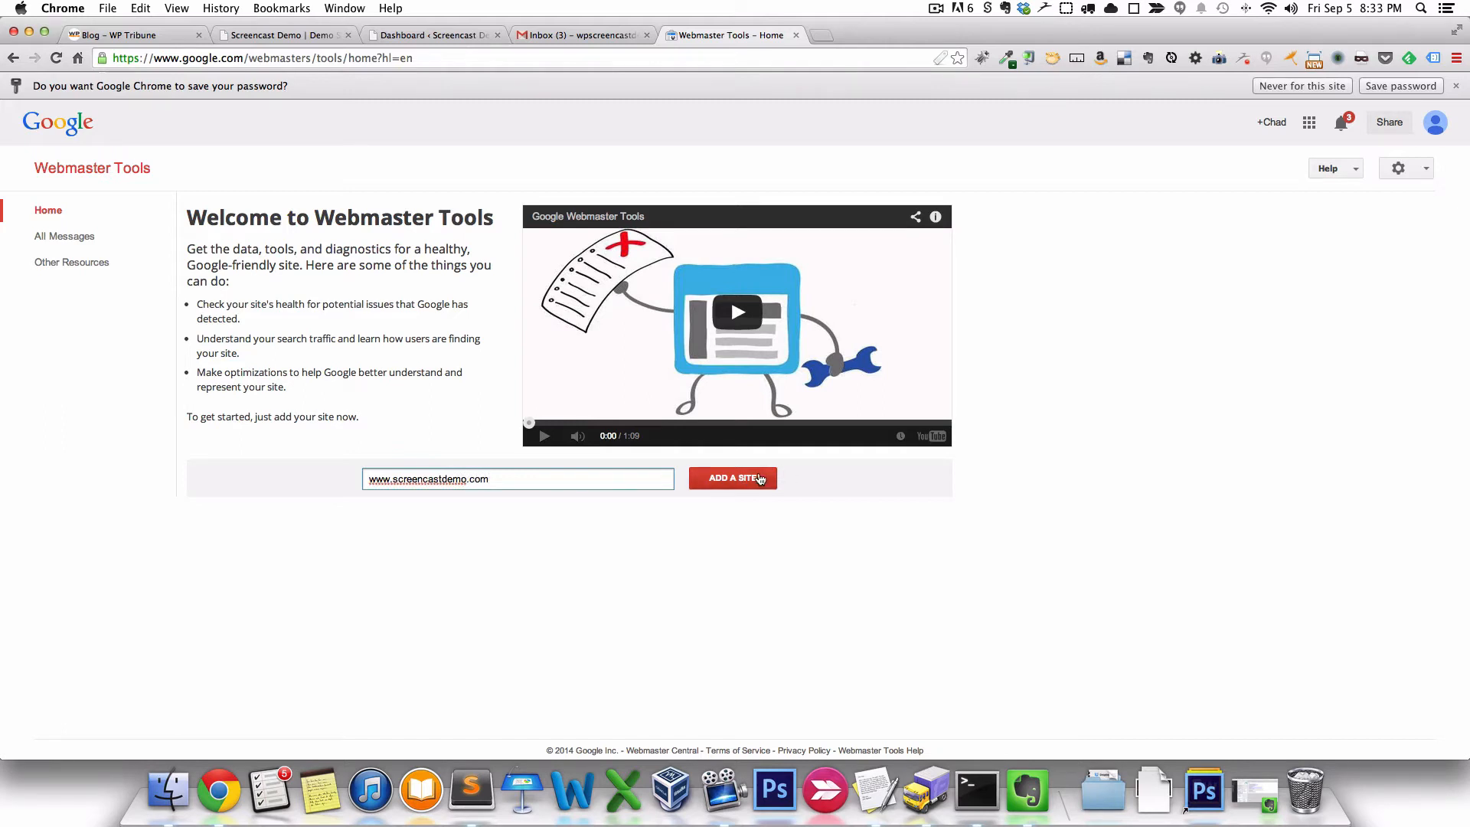
pyautogui.click(761, 479)
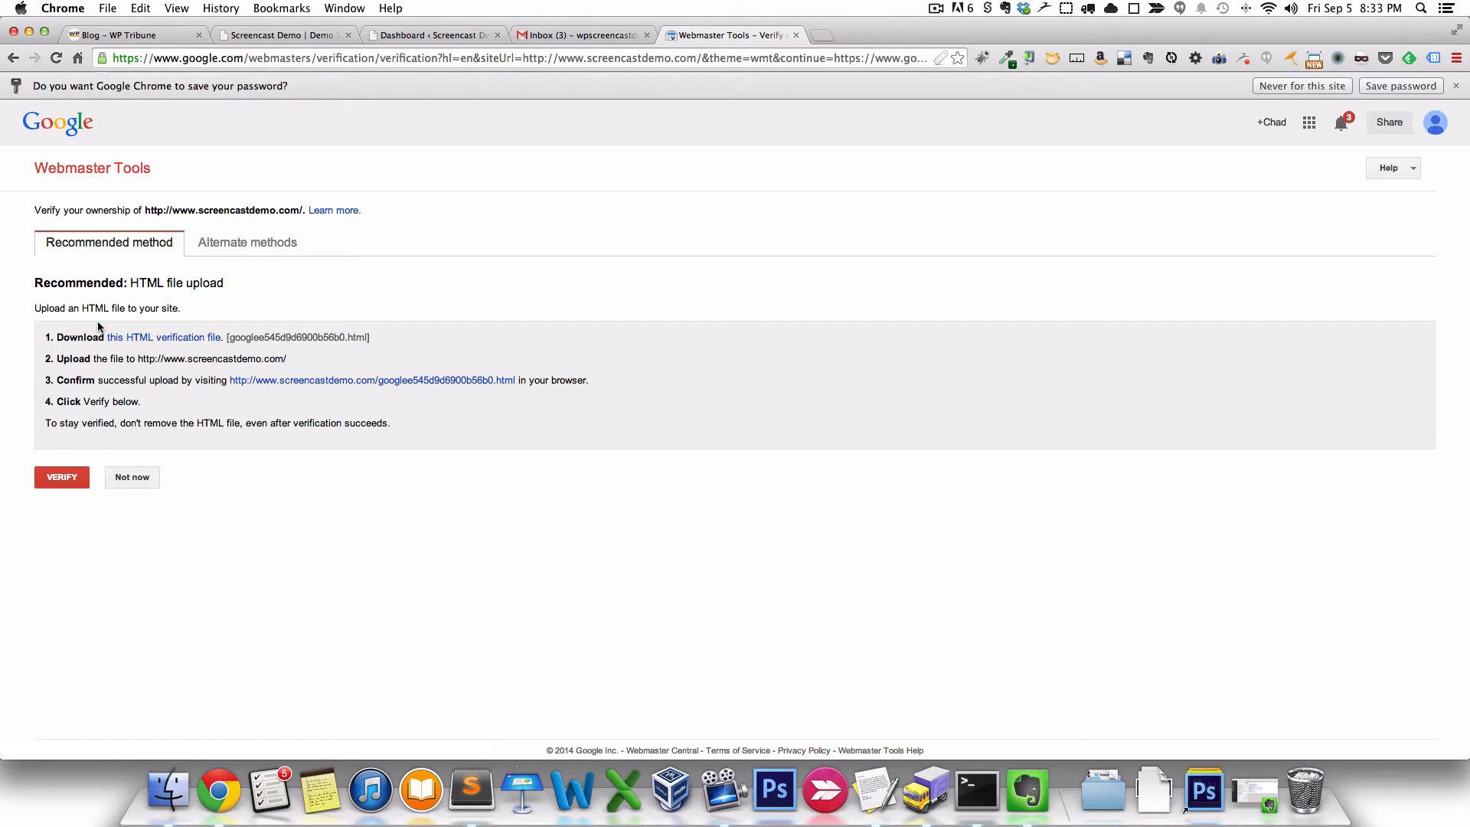
# - Choose the HTML tag alternate method and copy the google-site-verification meta tag
pyautogui.click(261, 243)
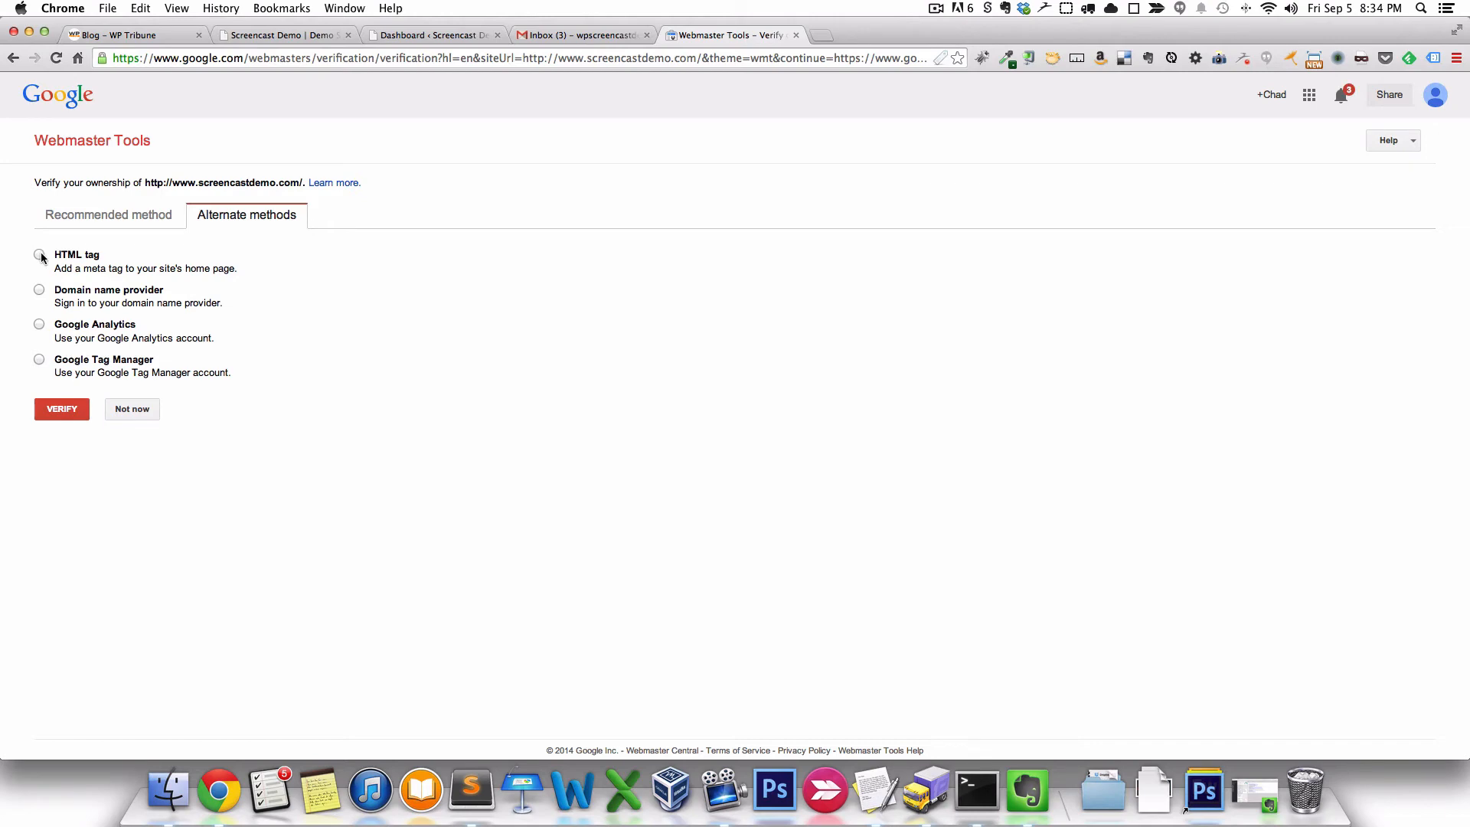
pyautogui.click(39, 255)
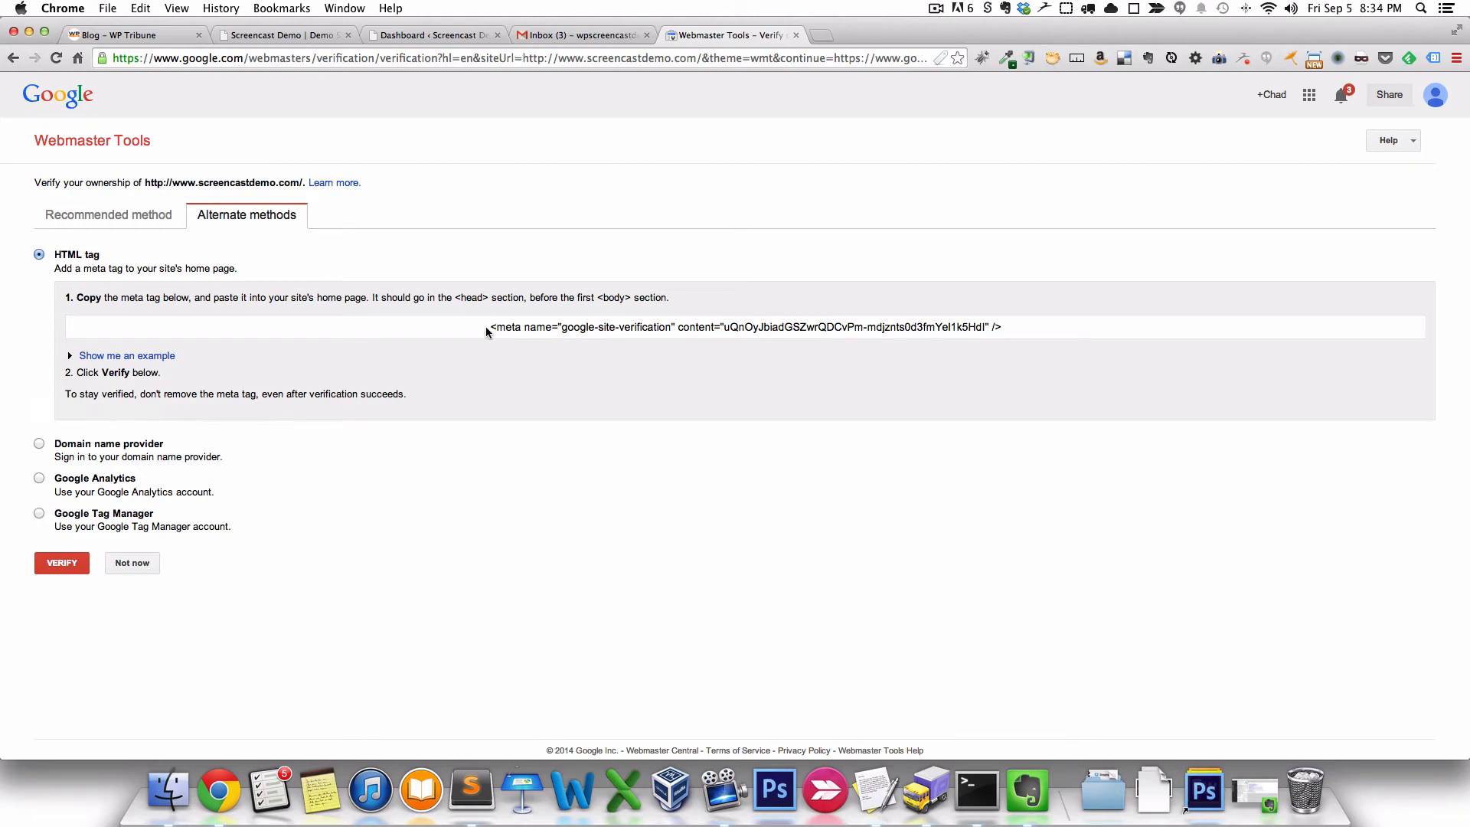
pyautogui.moveTo(490, 327); pyautogui.dragTo(1036, 335)
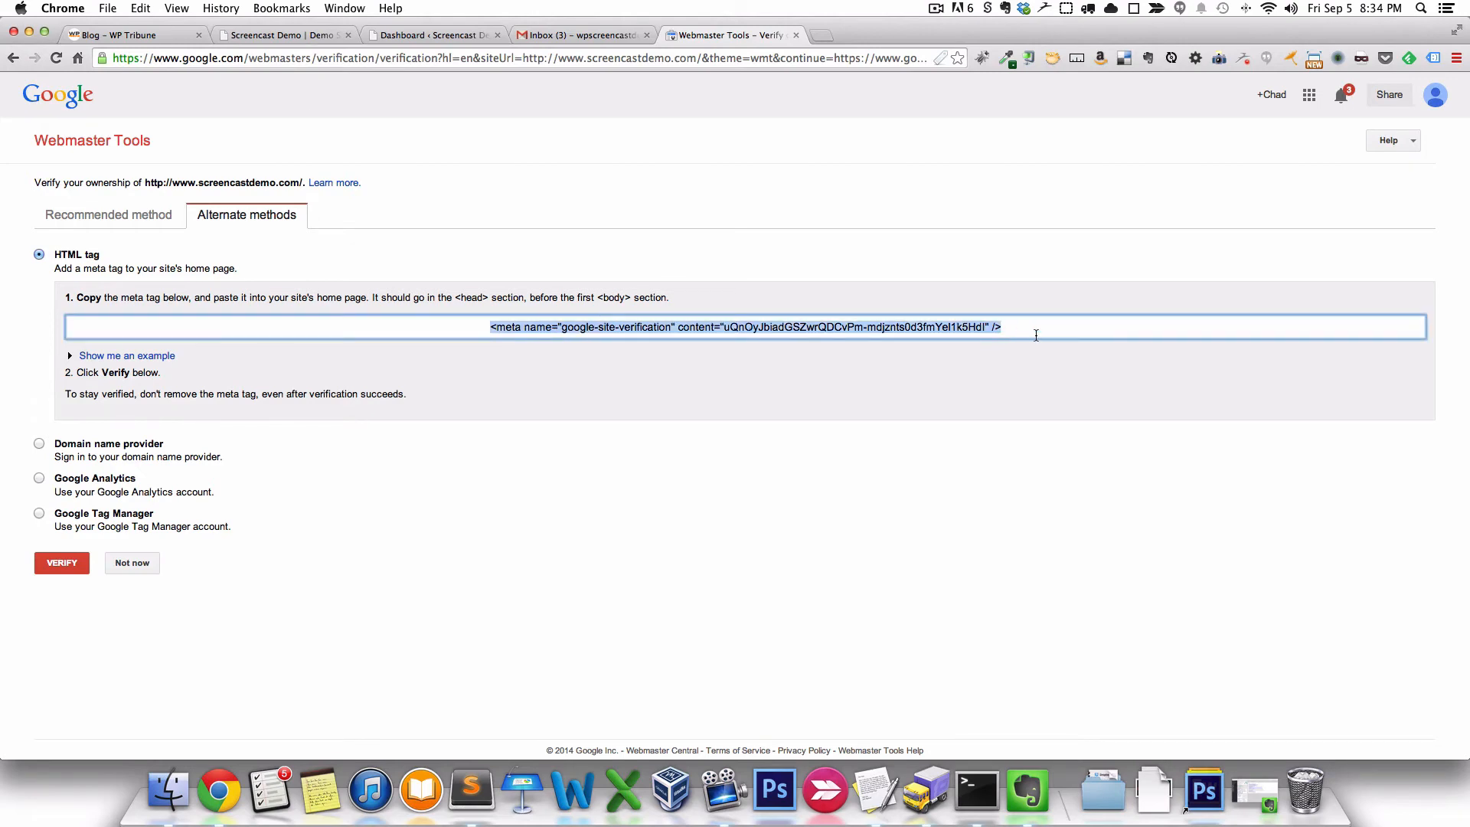
pyautogui.rightClick(919, 322)
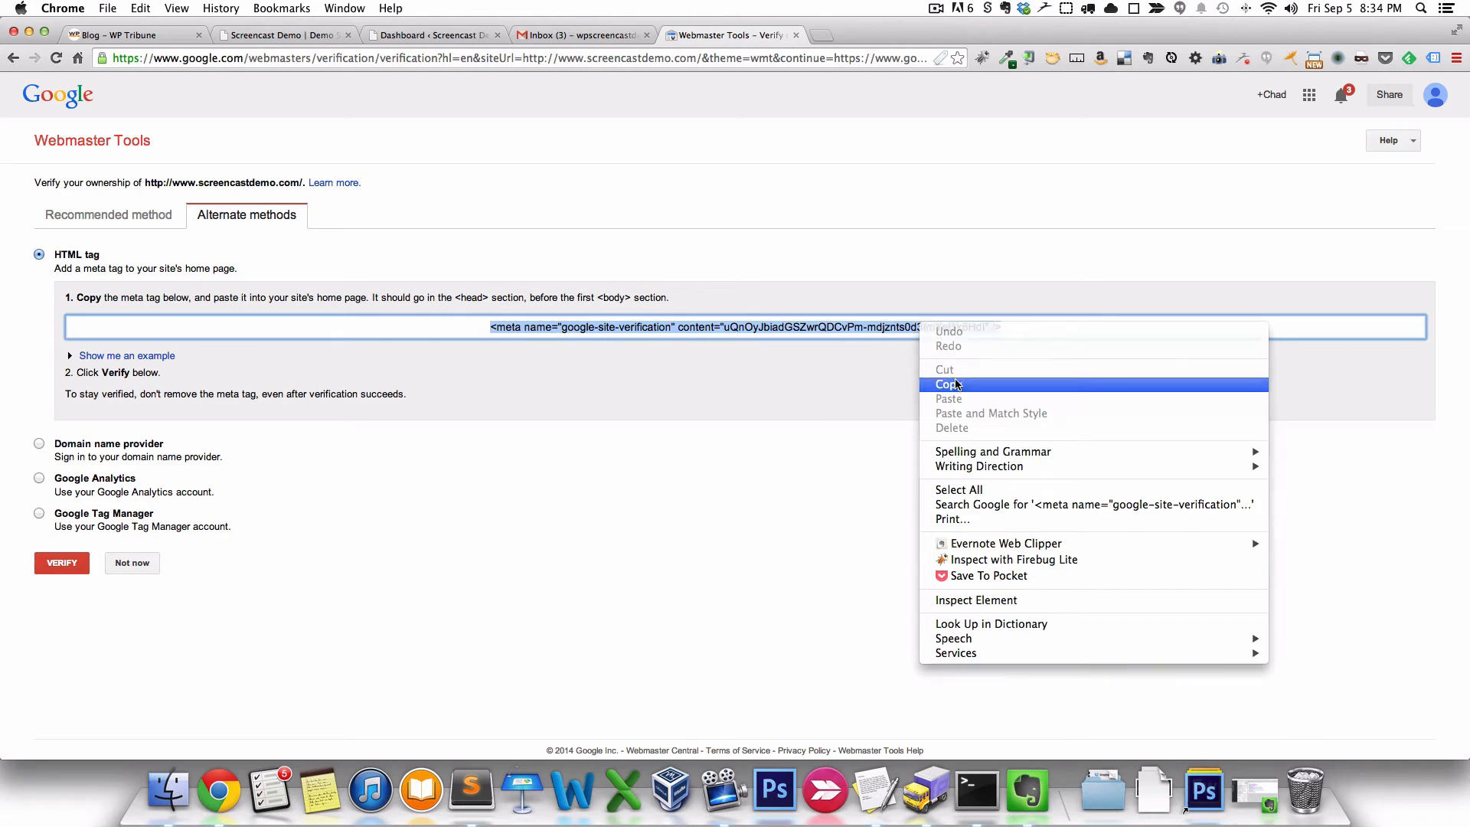
pyautogui.click(957, 385)
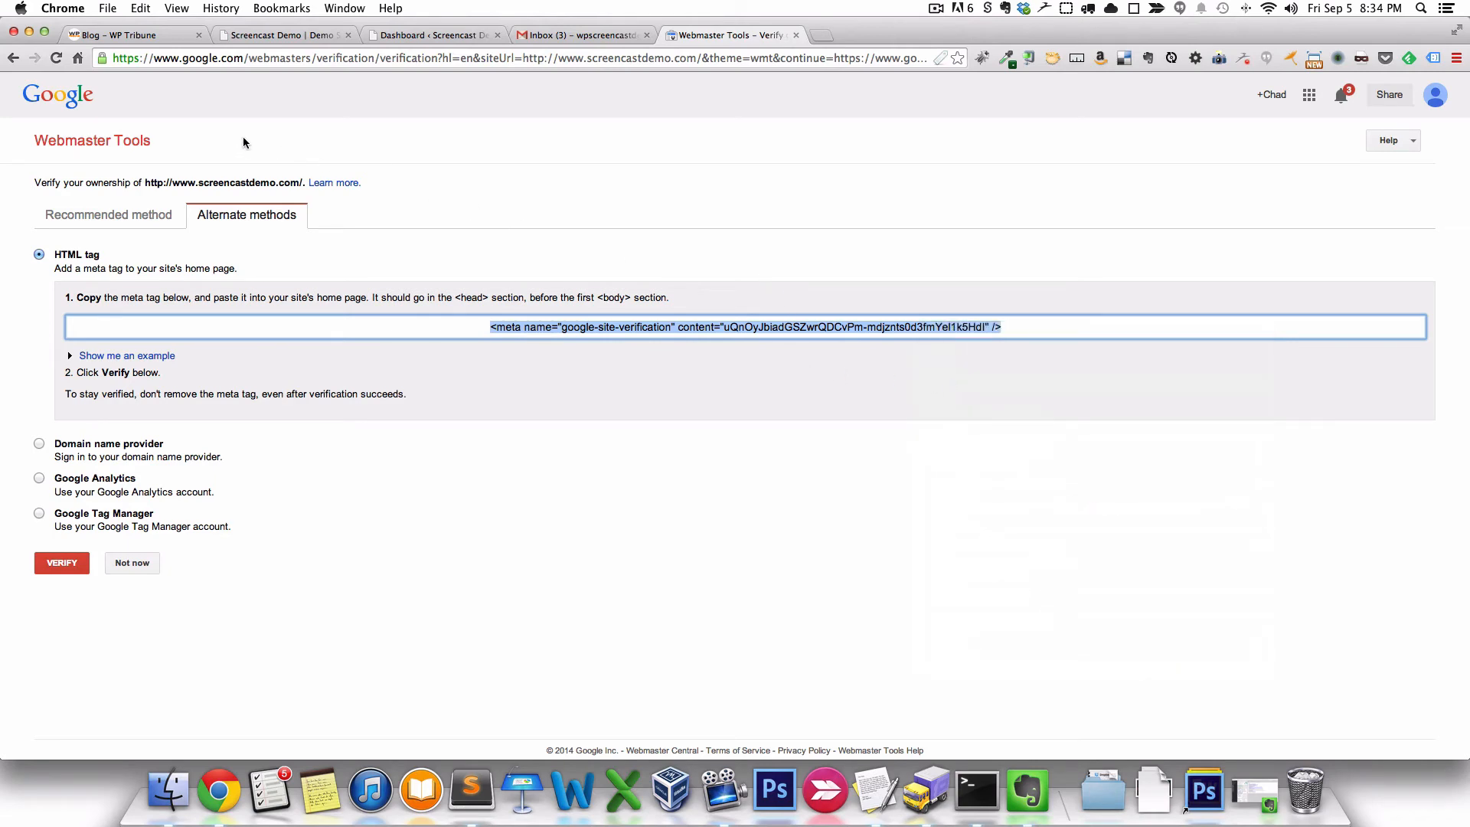
# - Go from the live site to the WordPress Dashboard and open Appearance > Editor
pyautogui.click(303, 35)
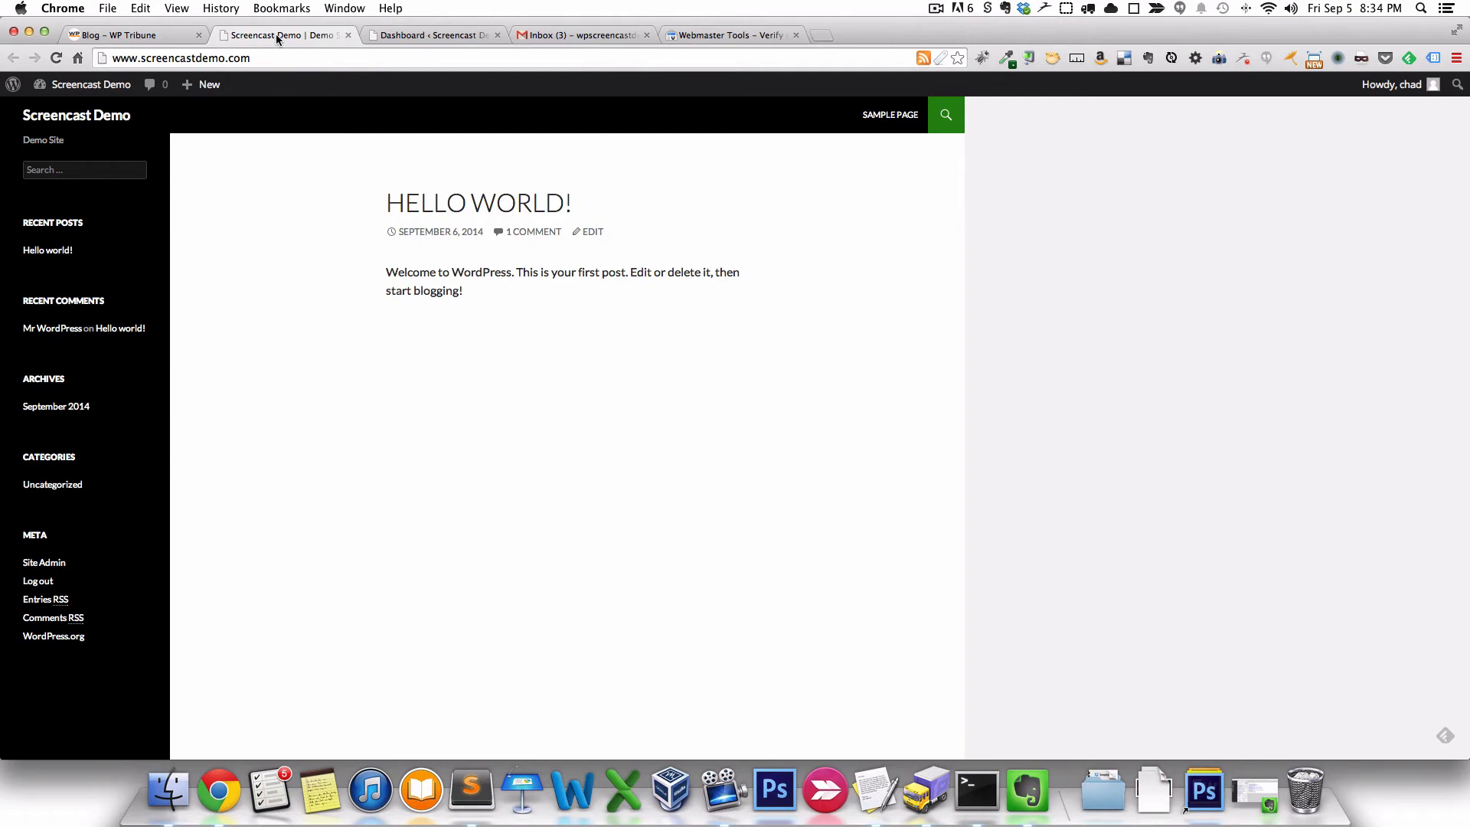
pyautogui.click(397, 33)
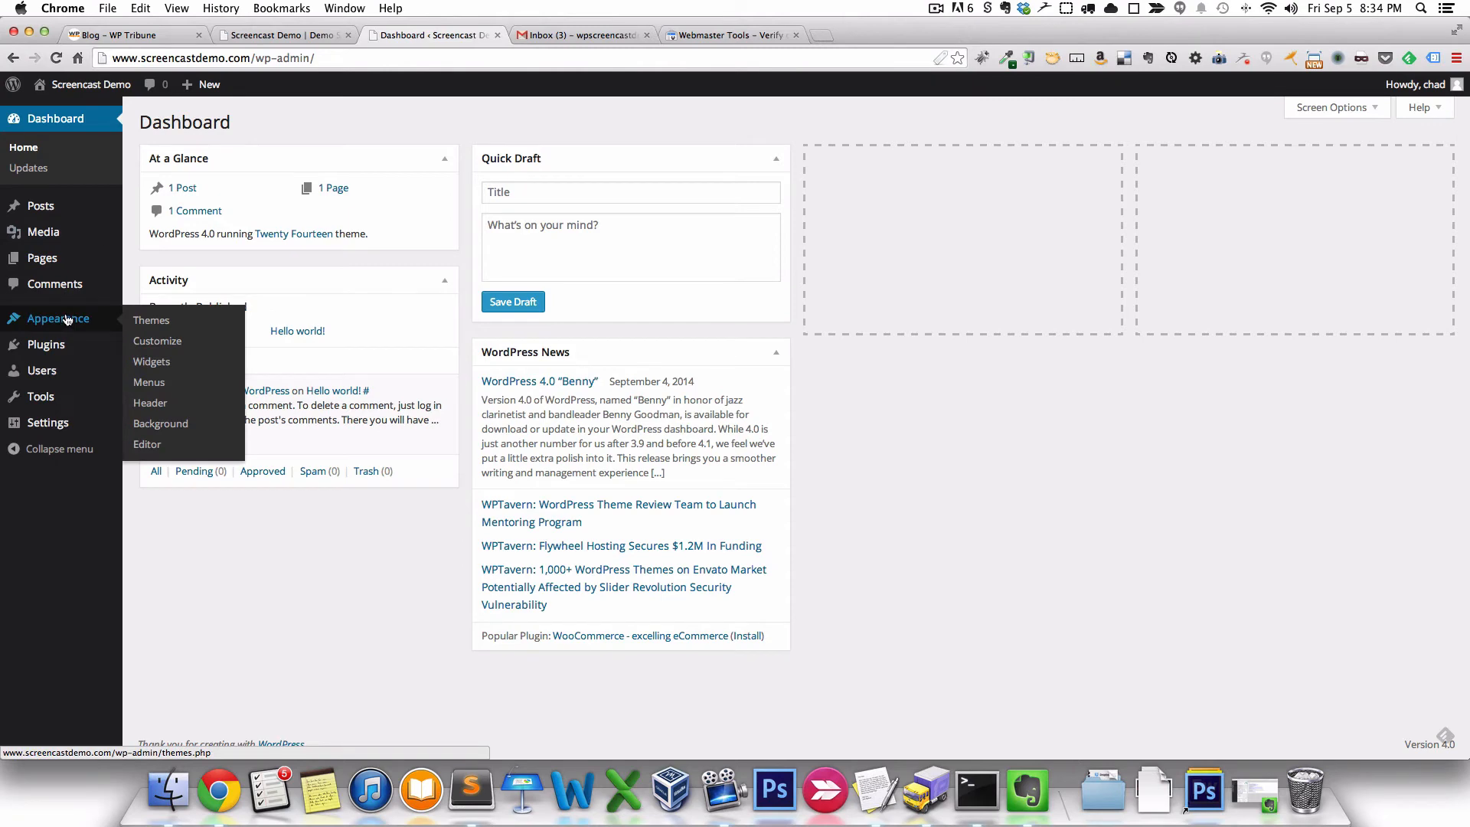
pyautogui.click(157, 450)
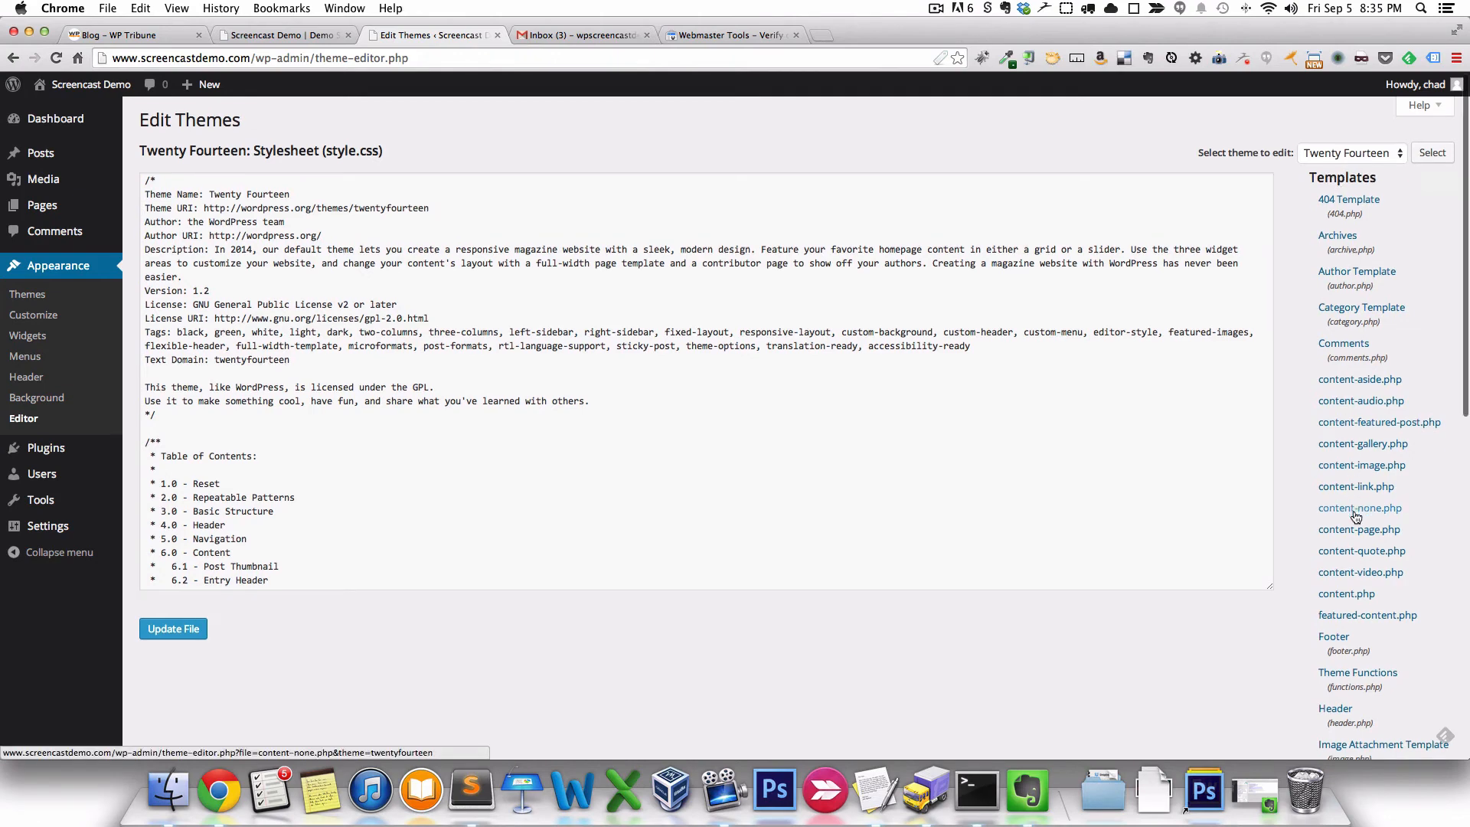
# - Open Header (header.php) in the Twenty Fourteen theme editor and highlight its <head> and </head> tags
pyautogui.scroll(-4, 1347, 521)
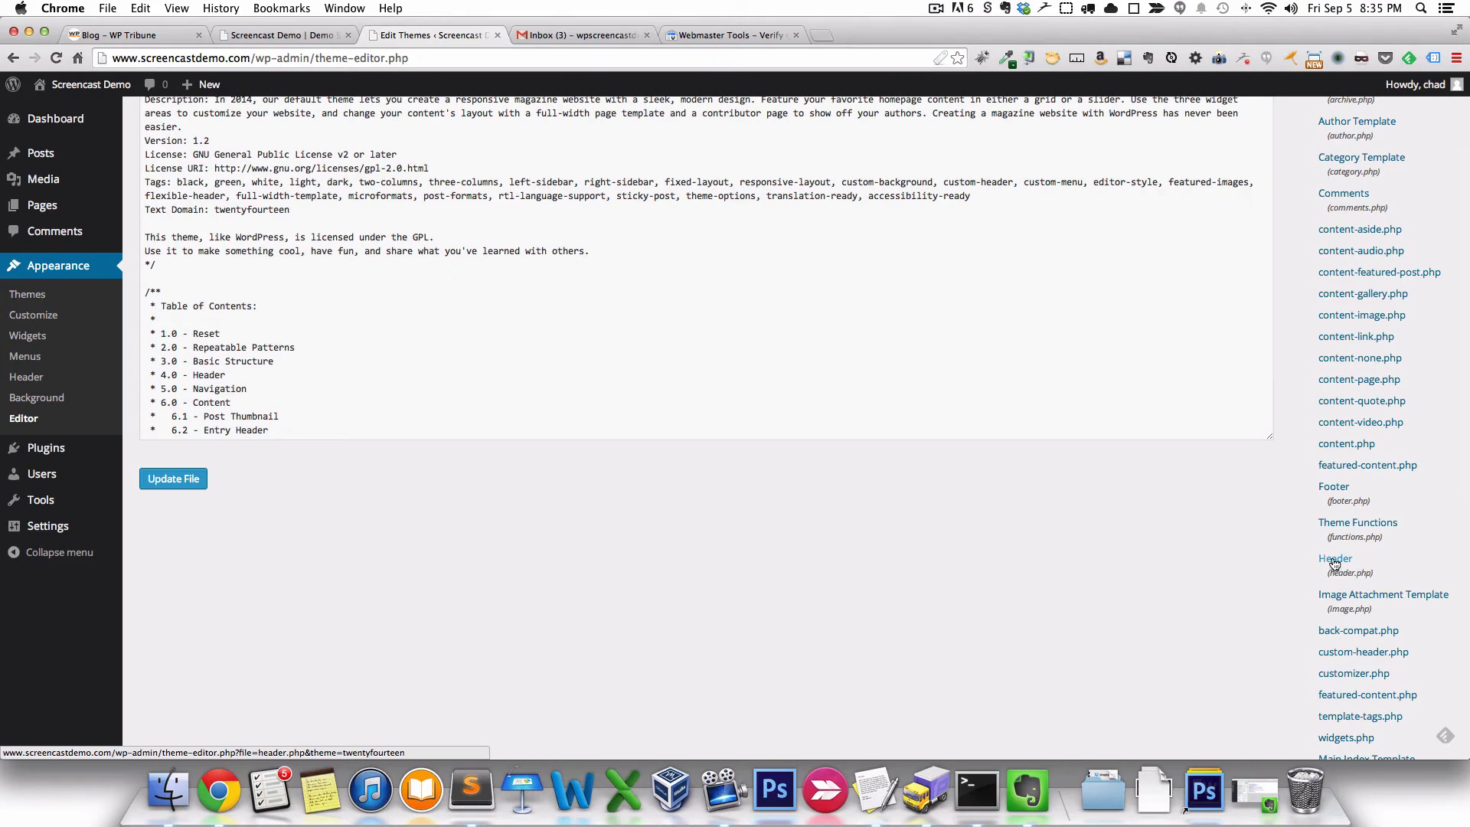
pyautogui.click(1335, 563)
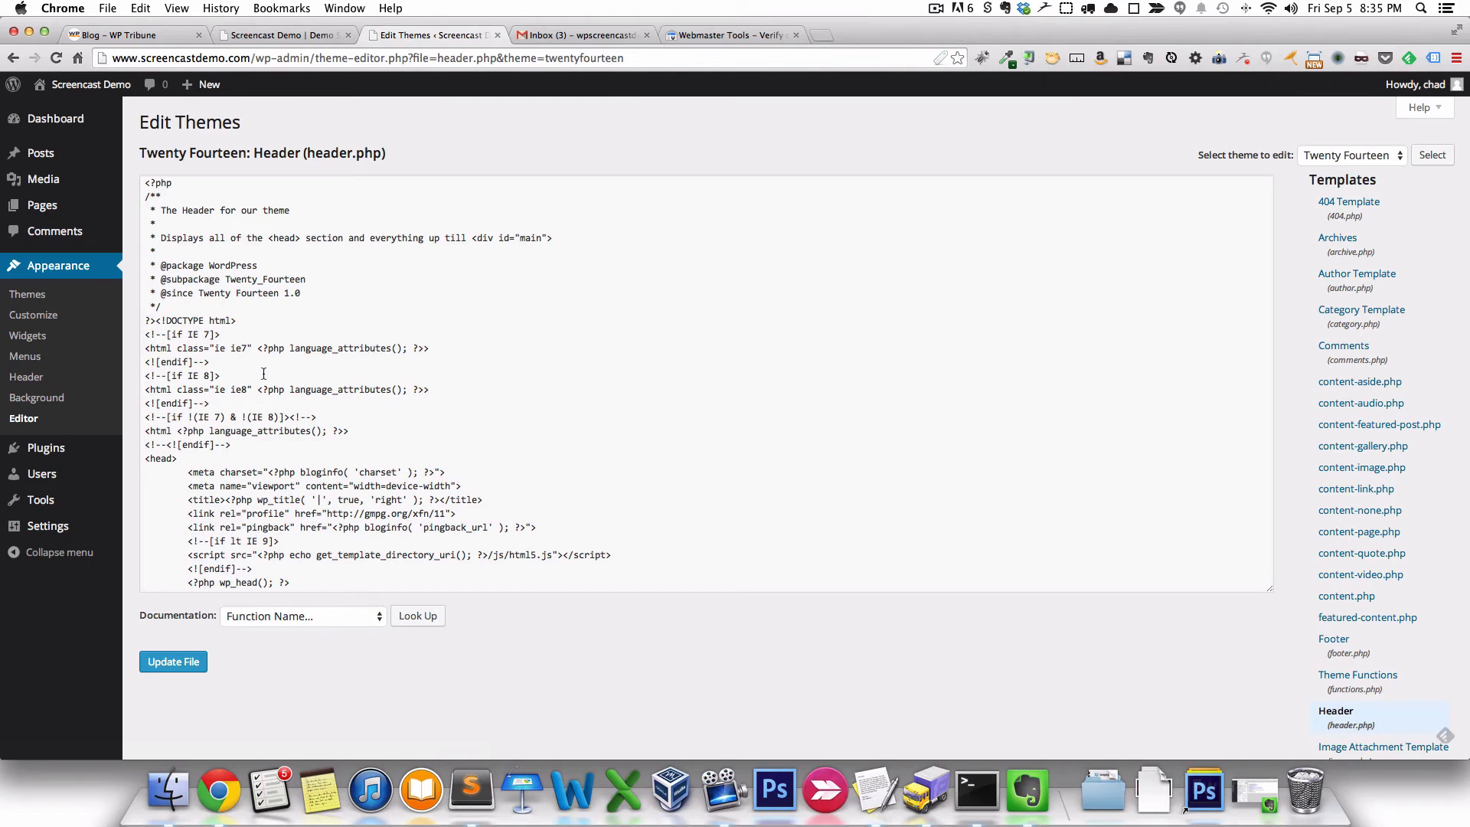
pyautogui.scroll(-2, 219, 418)
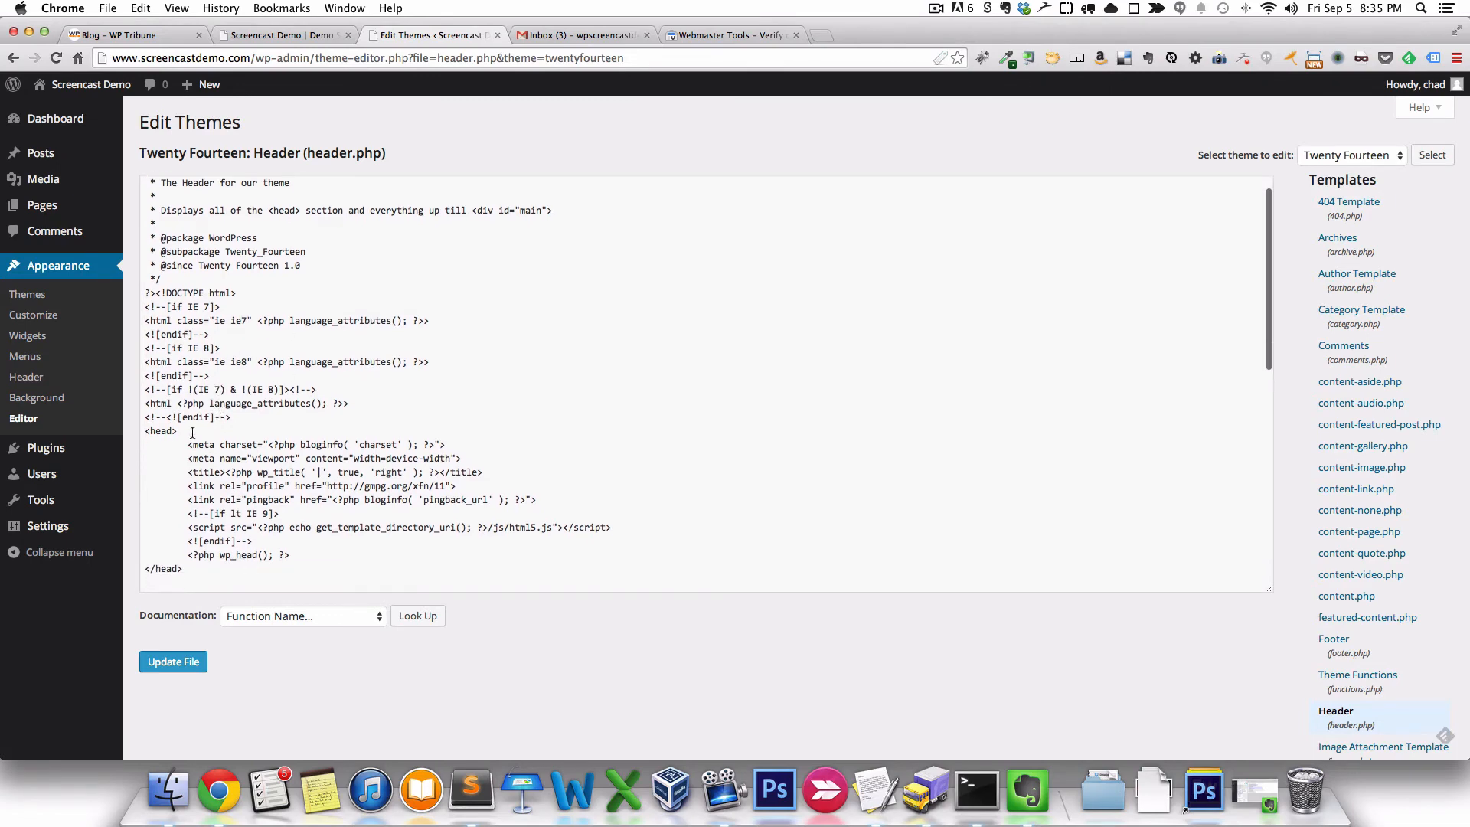
pyautogui.moveTo(176, 432); pyautogui.dragTo(145, 433)
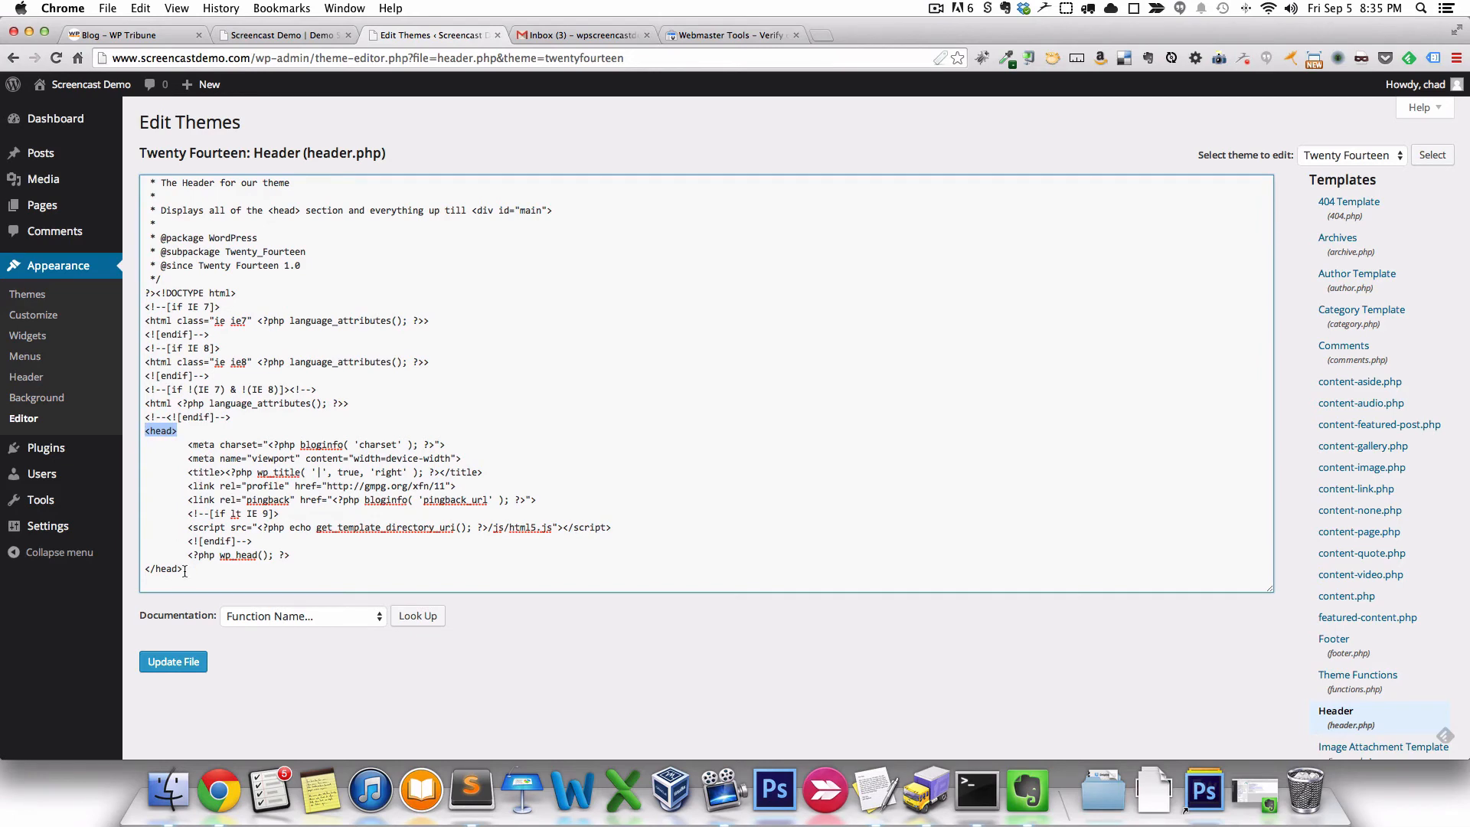
pyautogui.moveTo(182, 569); pyautogui.dragTo(144, 570)
# - Paste the verification meta tag above the meta charset line, update header.php, and view the site
pyautogui.click(162, 433)
pyautogui.click(188, 444)
pyautogui.press('Return')
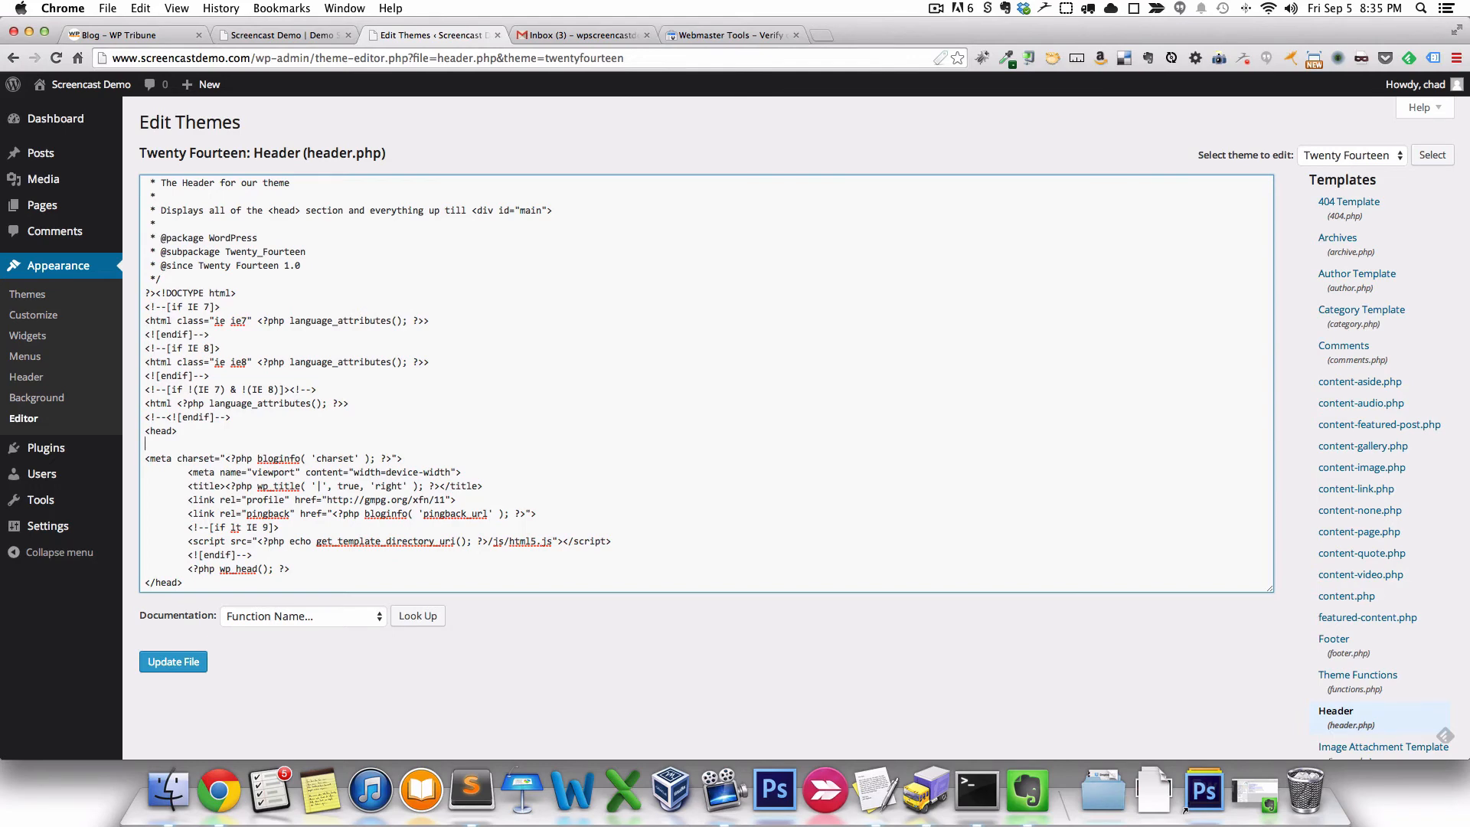
pyautogui.rightClick(210, 442)
pyautogui.click(256, 511)
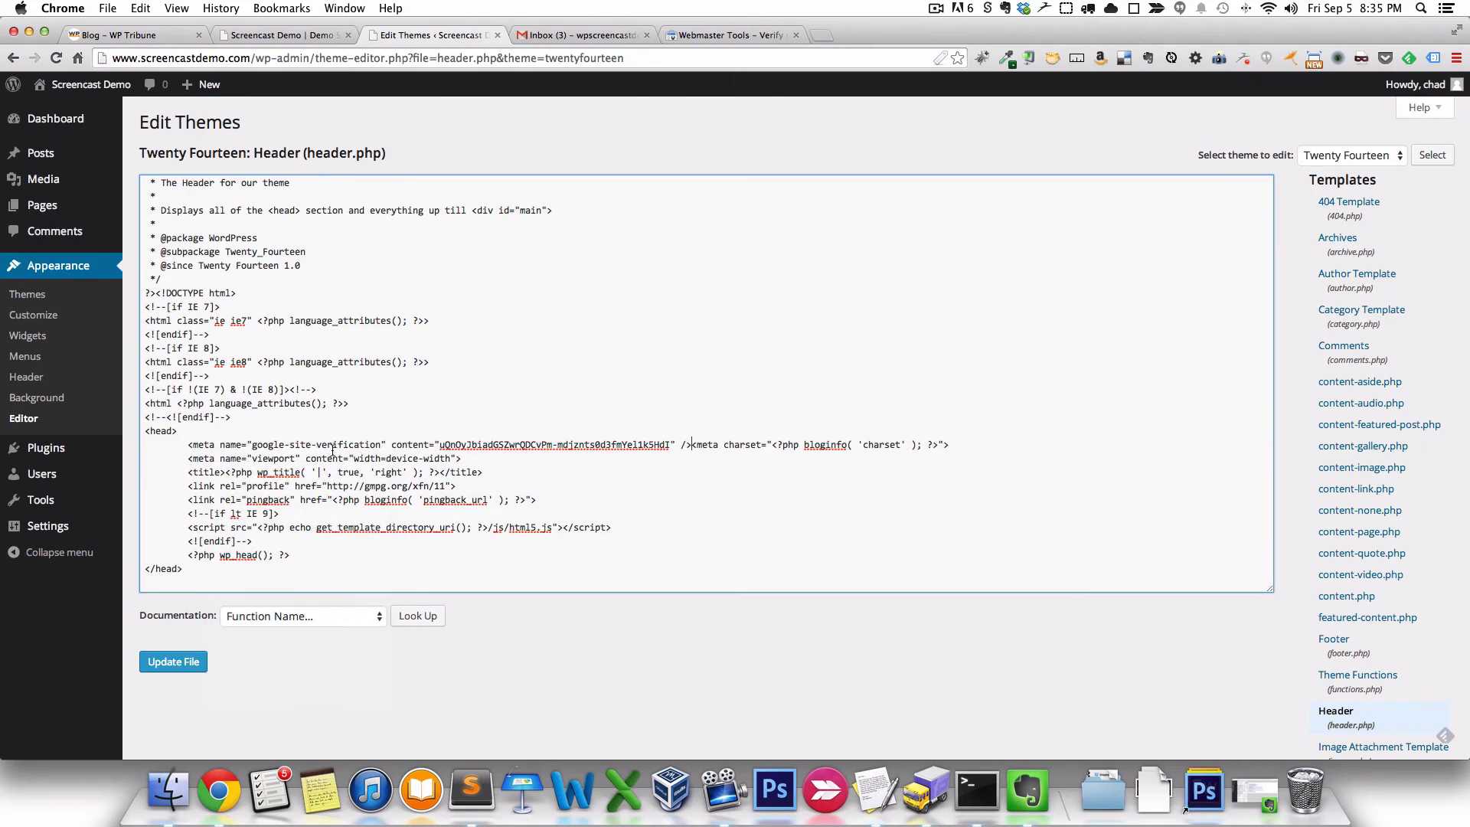
pyautogui.click(186, 674)
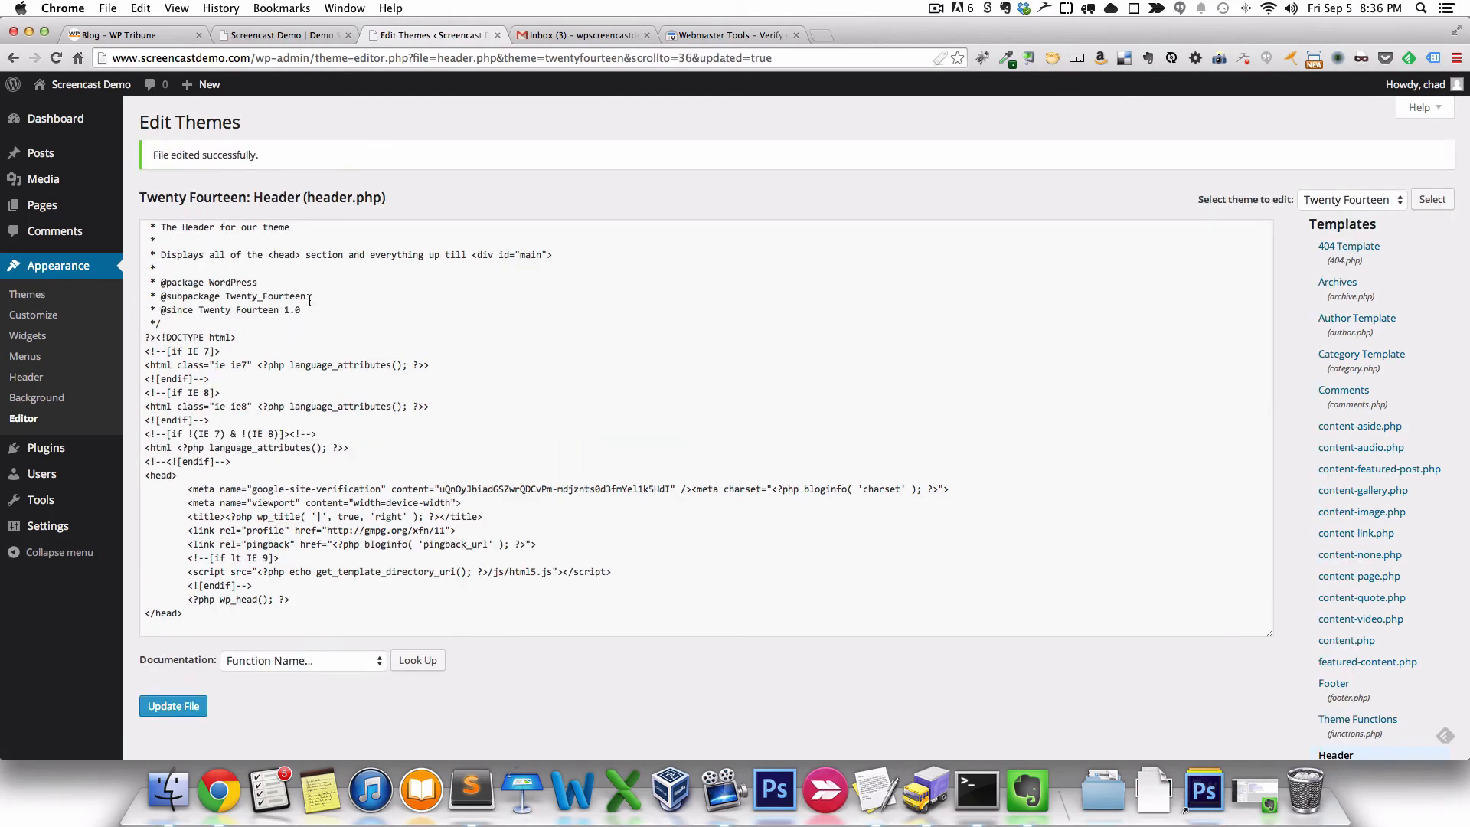
pyautogui.click(285, 34)
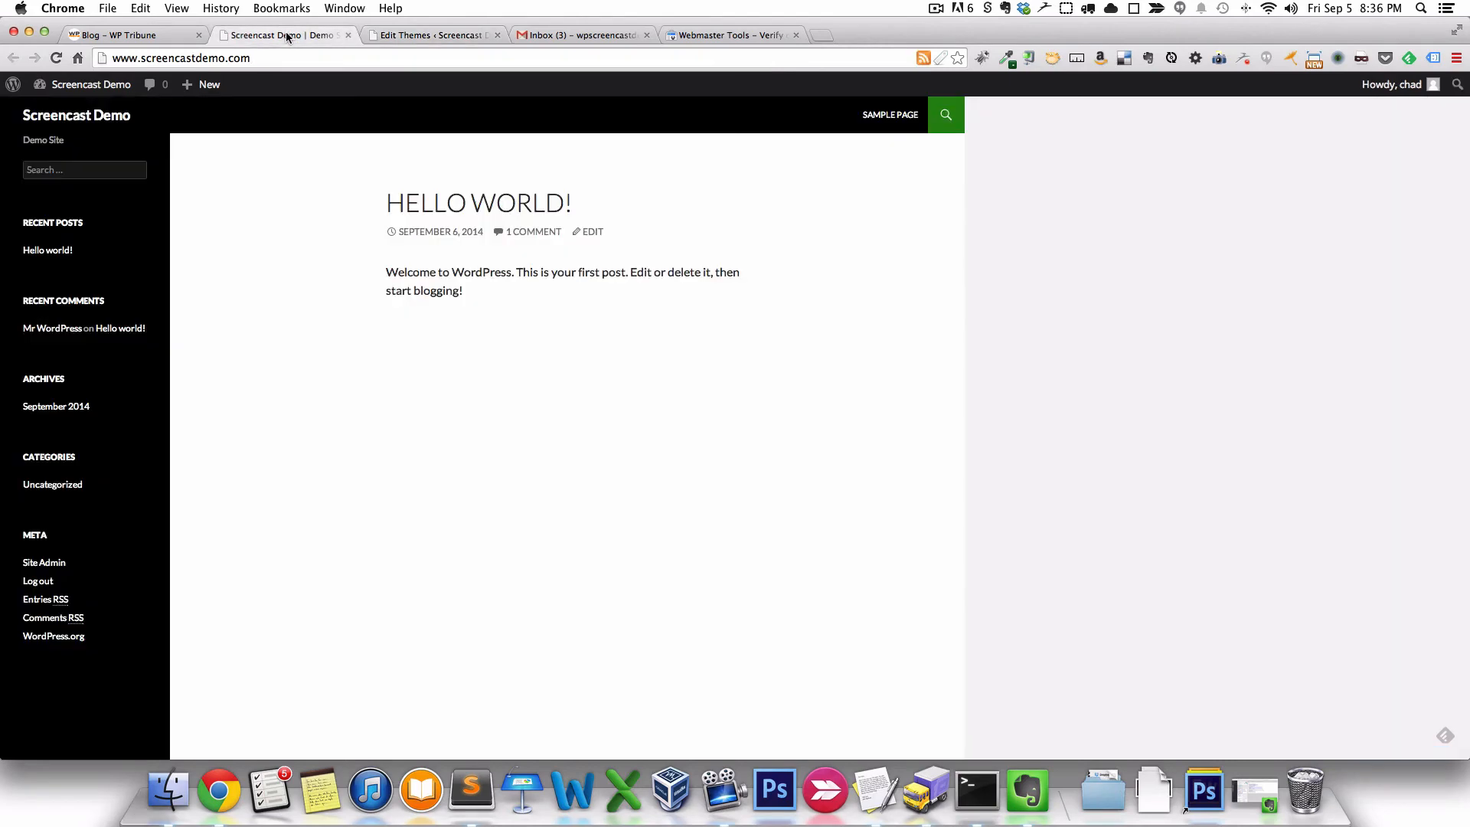
pyautogui.click(56, 59)
pyautogui.click(177, 9)
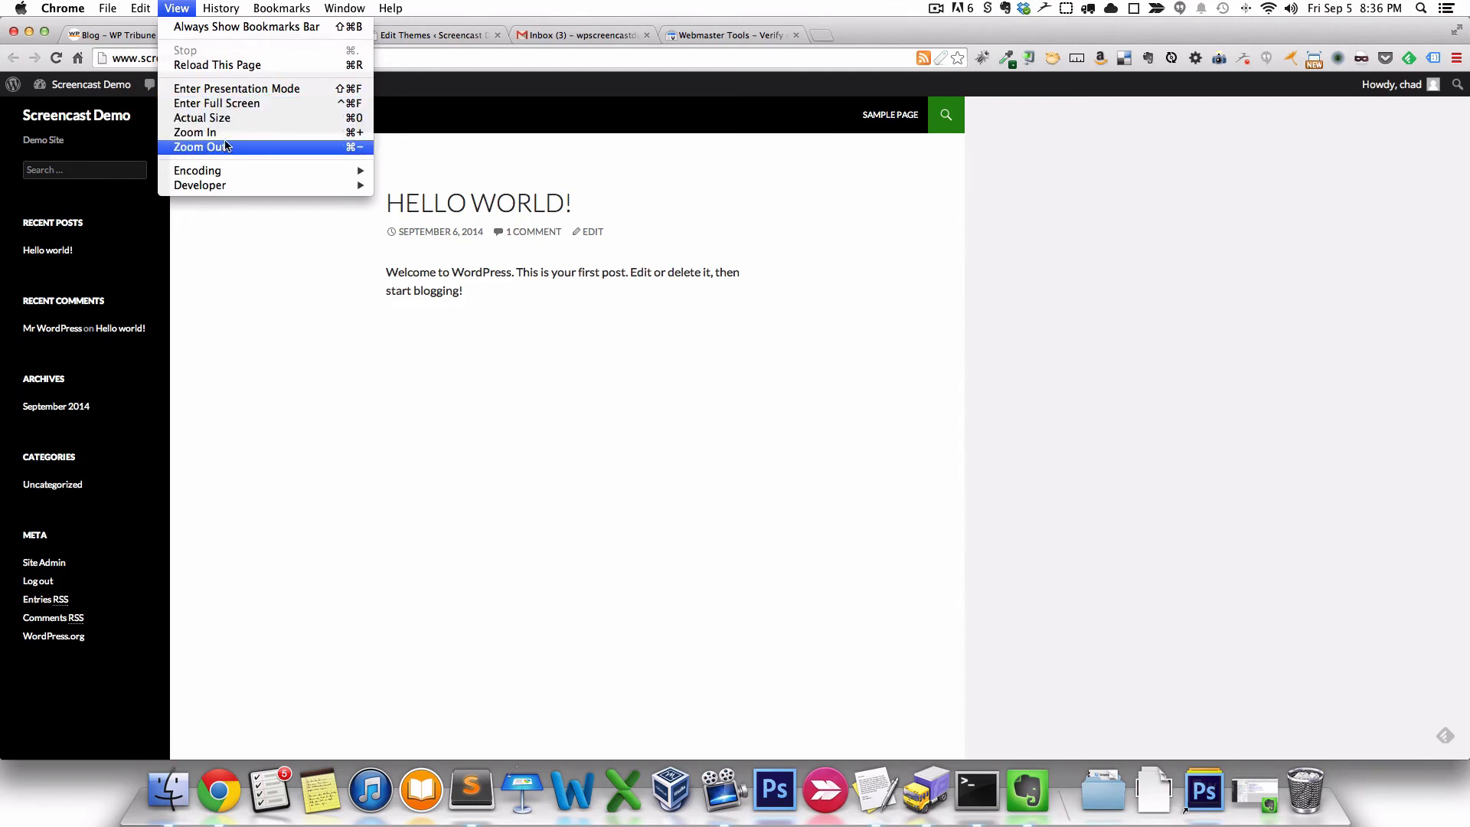
pyautogui.click(246, 219)
pyautogui.rightClick(247, 199)
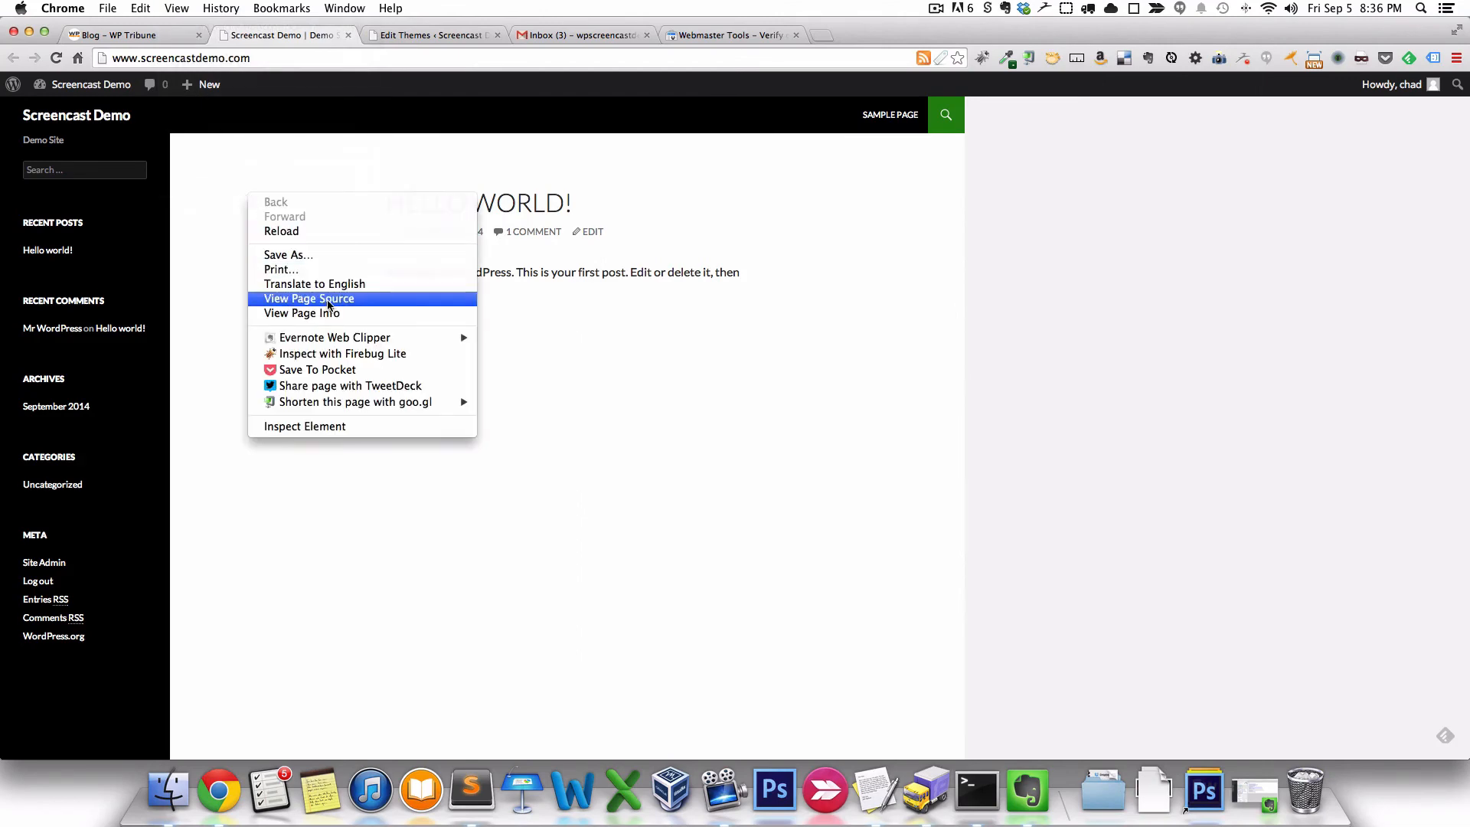
pyautogui.click(328, 299)
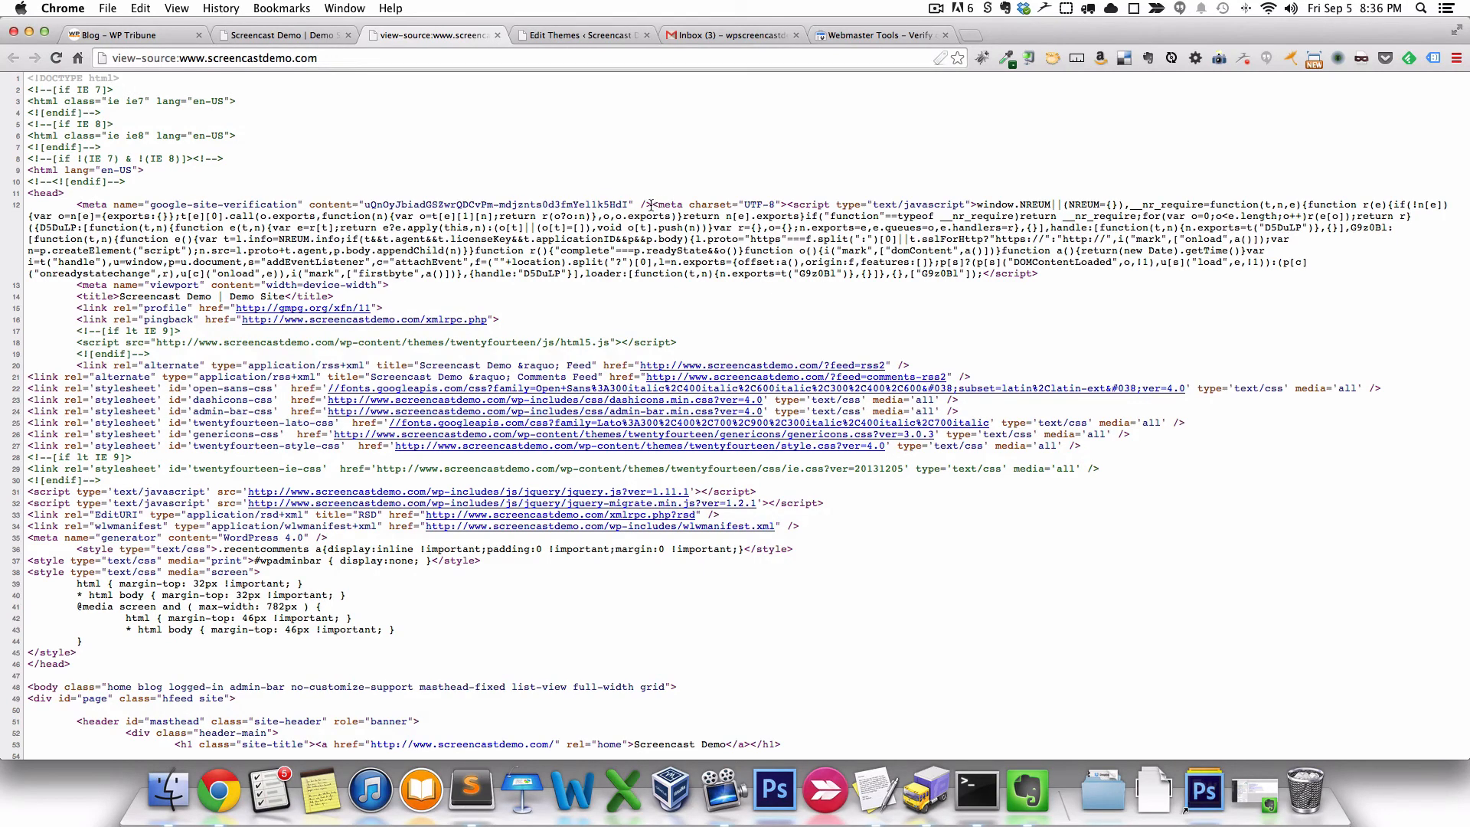
pyautogui.moveTo(653, 205); pyautogui.dragTo(75, 202)
pyautogui.scroll(-1, 224, 203)
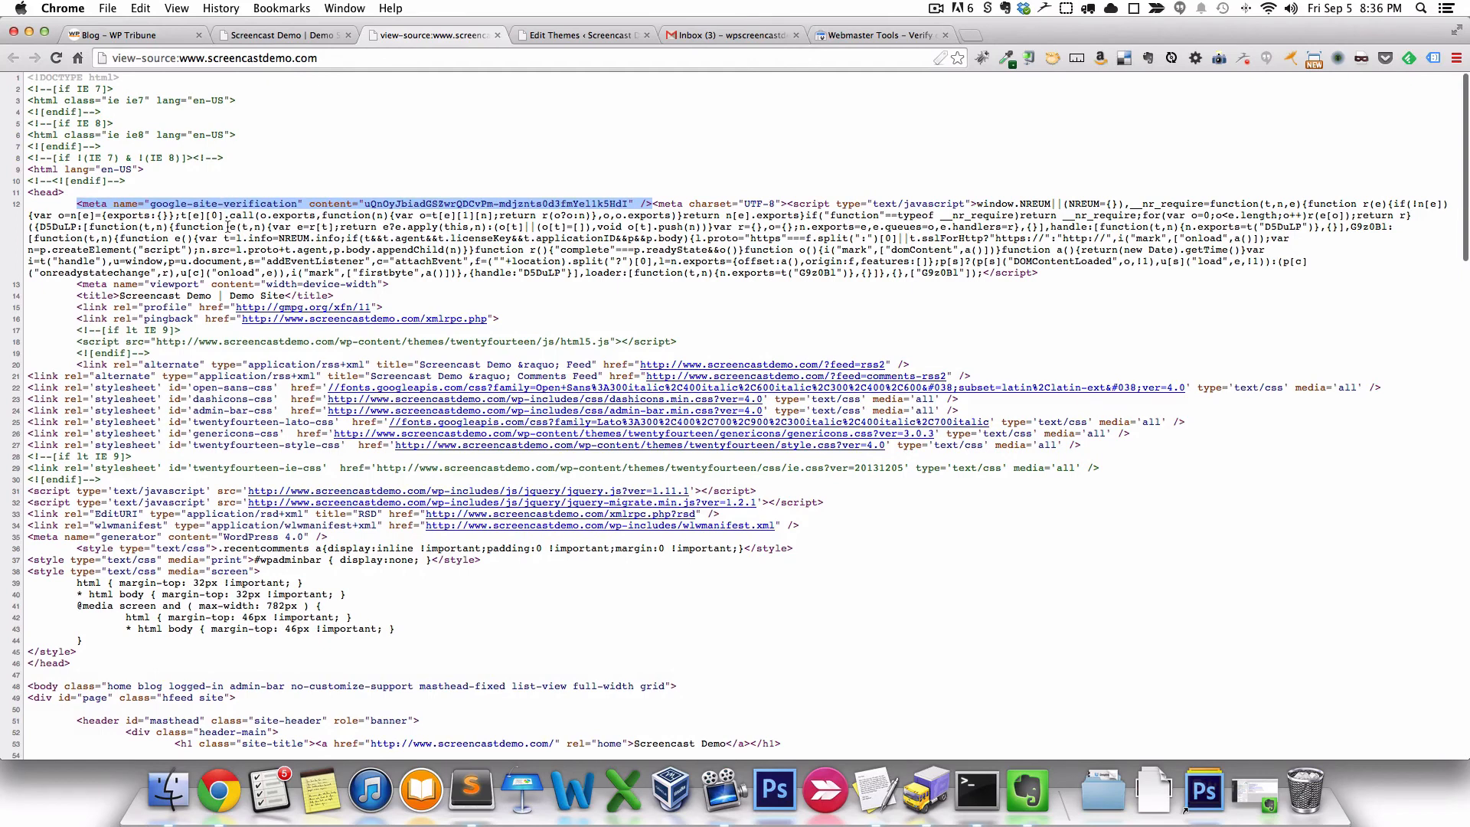
pyautogui.click(496, 36)
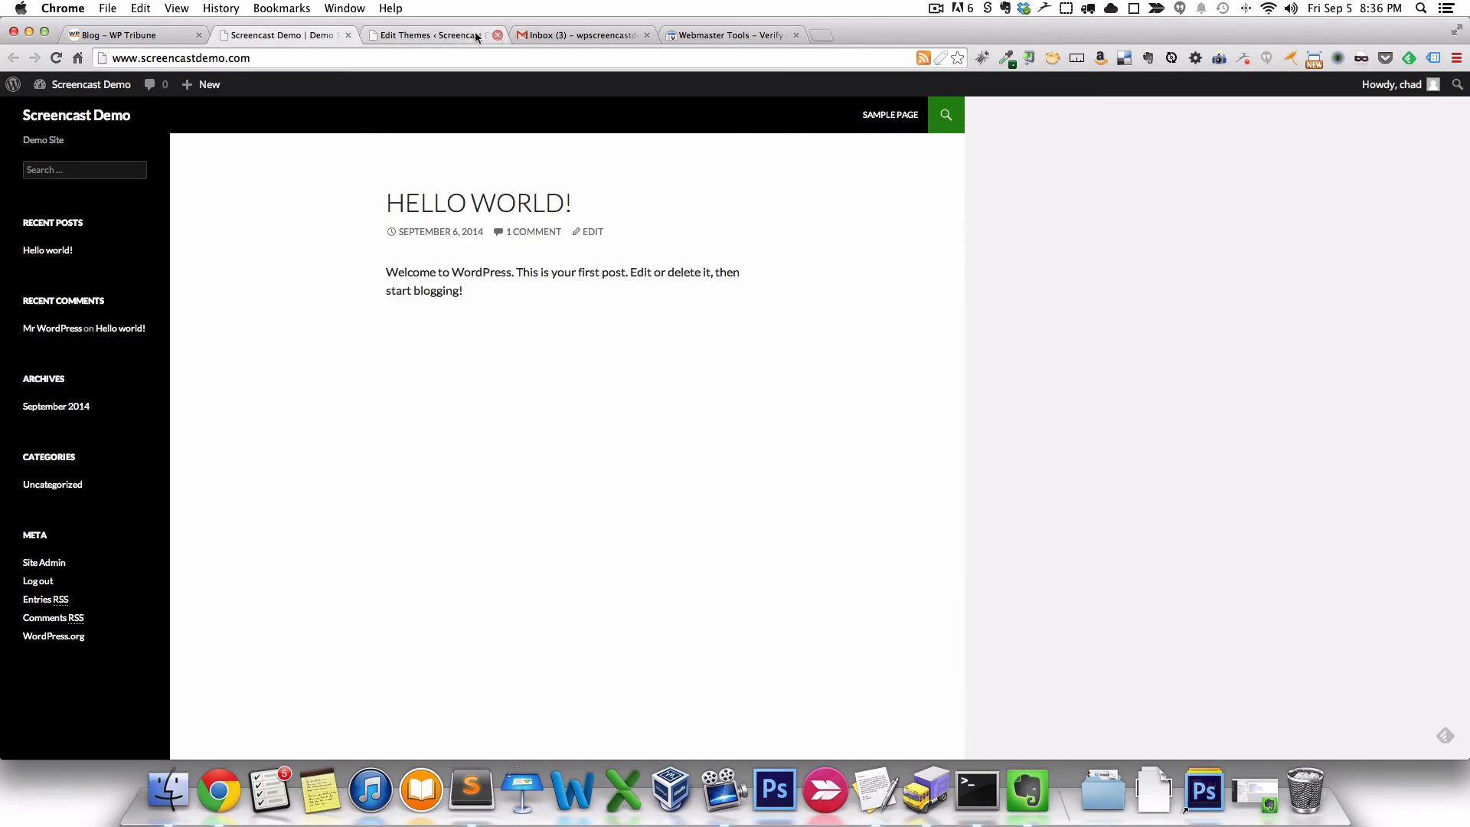
pyautogui.click(692, 36)
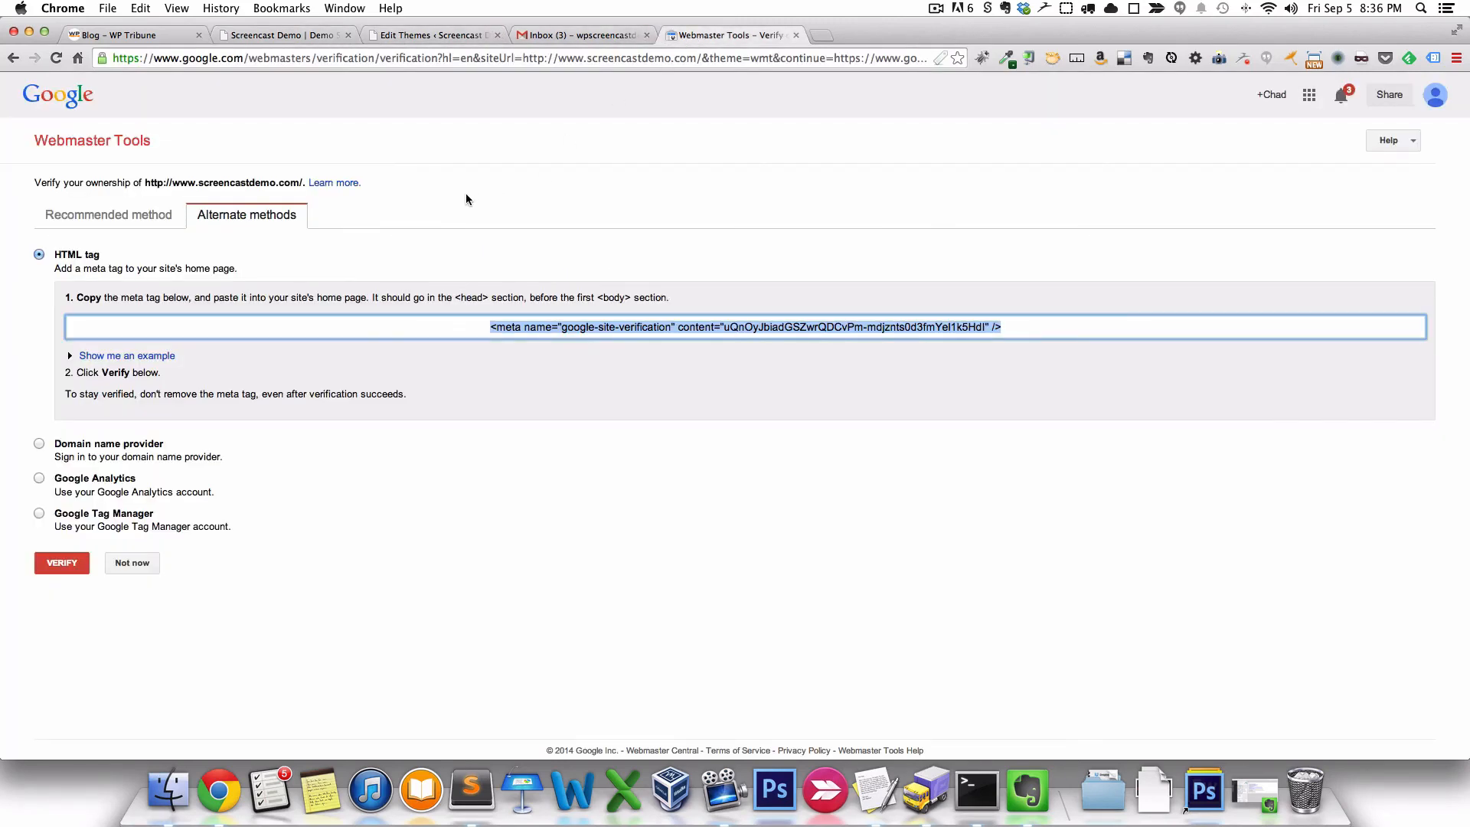
pyautogui.click(62, 565)
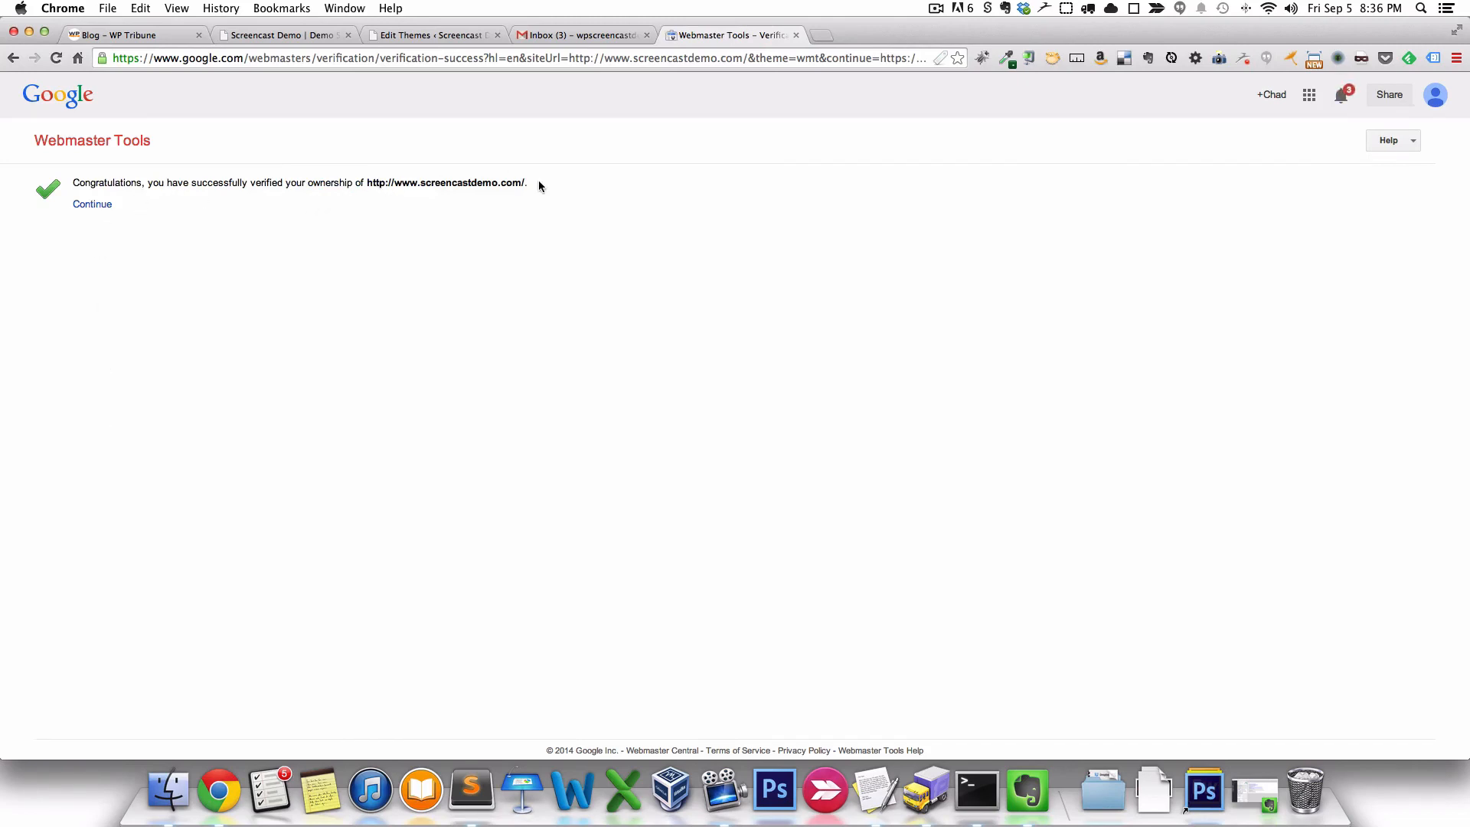
pyautogui.click(87, 212)
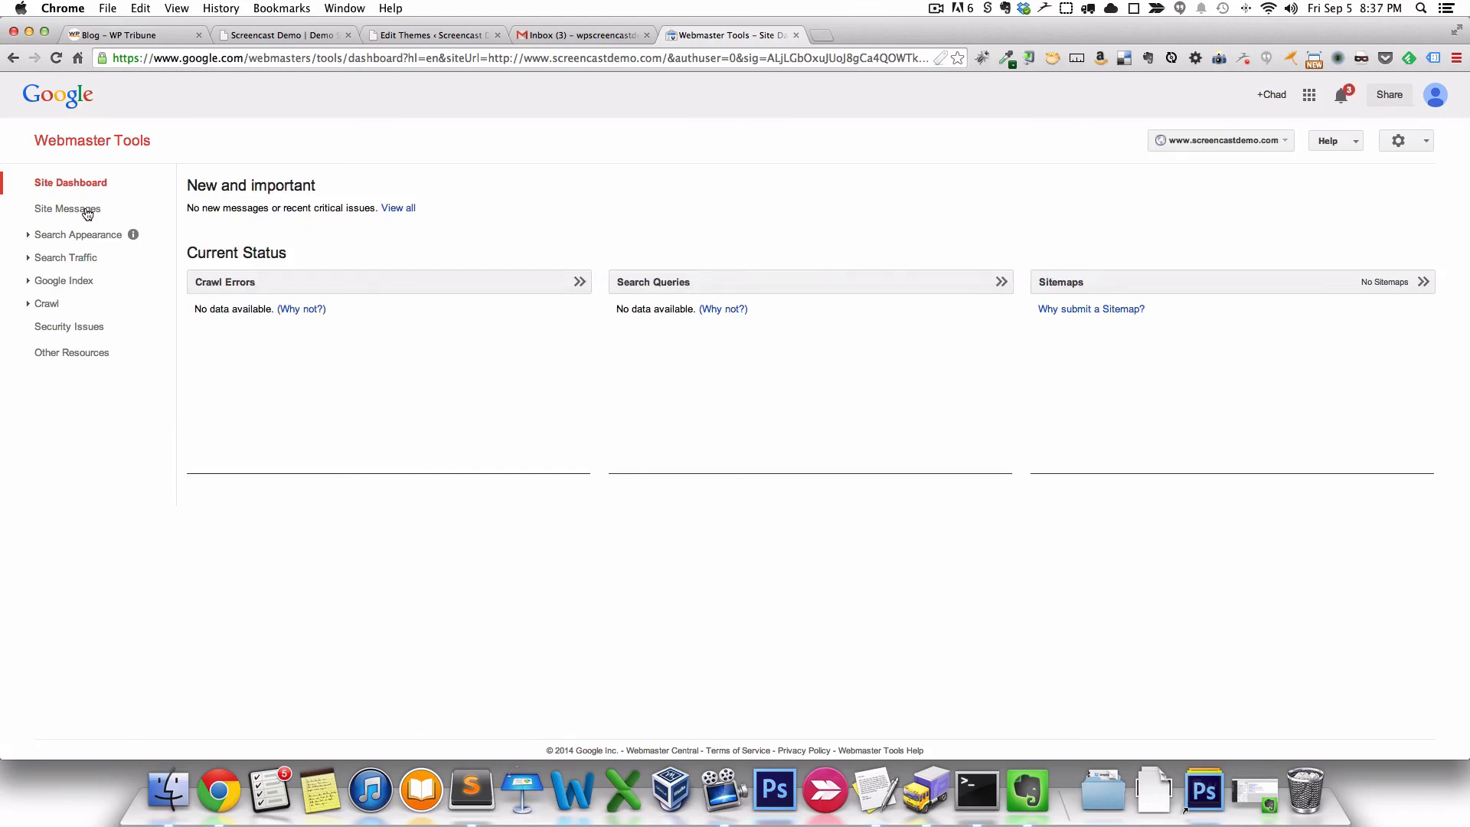
pyautogui.click(87, 211)
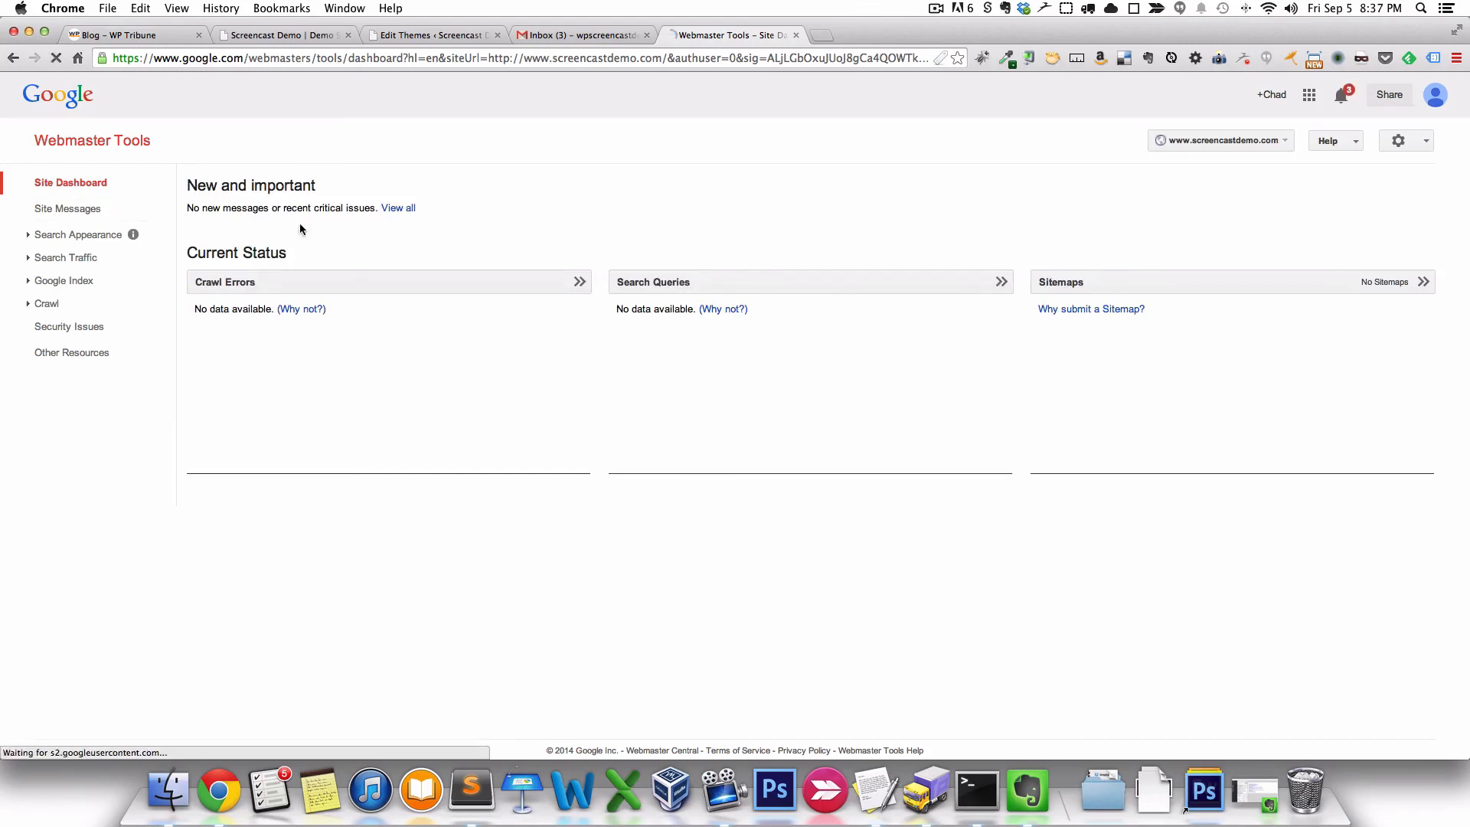